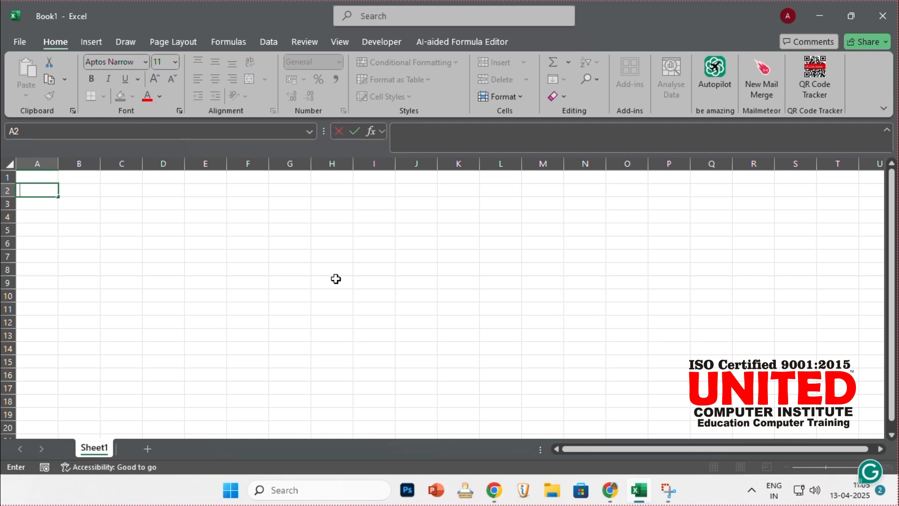
# - Enter the headers ITEM, GST and RATE in cells A2 to C2
pyautogui.write('ITEM')
pyautogui.press('Tab')
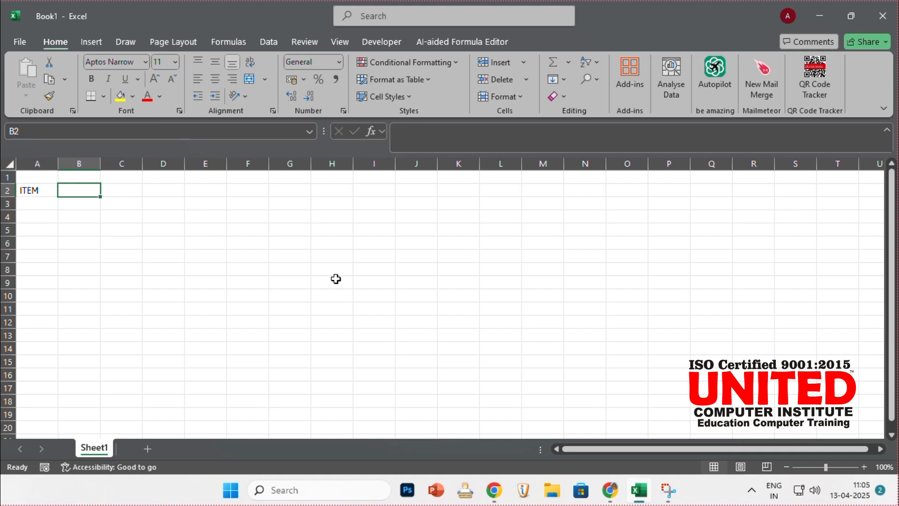
pyautogui.write('Ra')
pyautogui.press('BackSpace')
pyautogui.press('BackSpace')
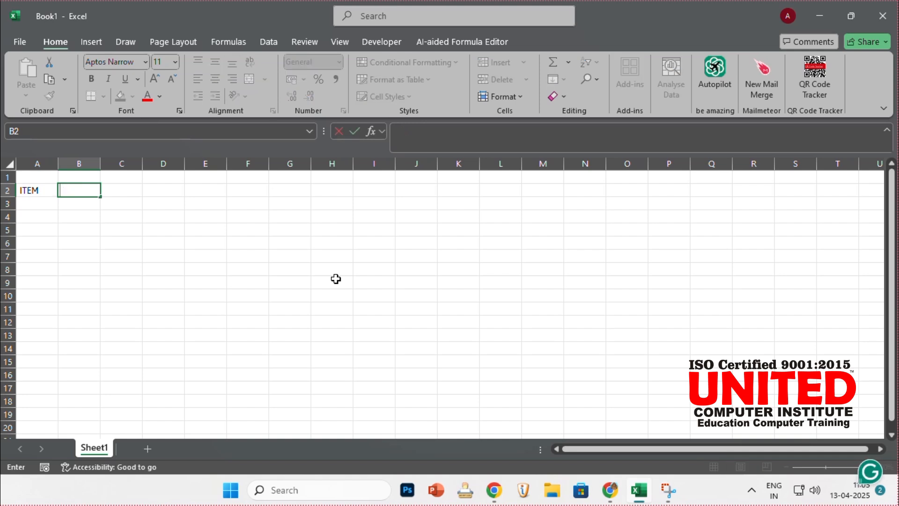
pyautogui.write('GSY')
pyautogui.press('BackSpace')
pyautogui.write('T')
pyautogui.press('Tab')
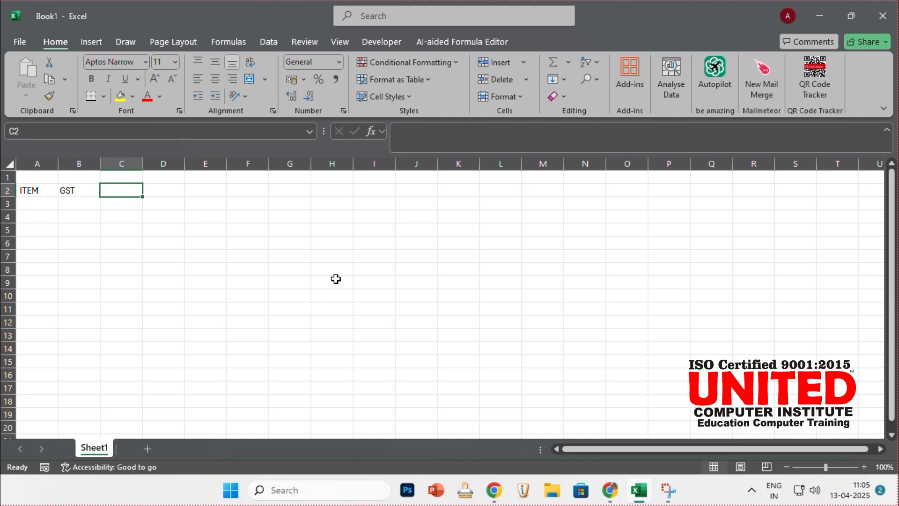
pyautogui.write('RAT')
pyautogui.press('Tab')
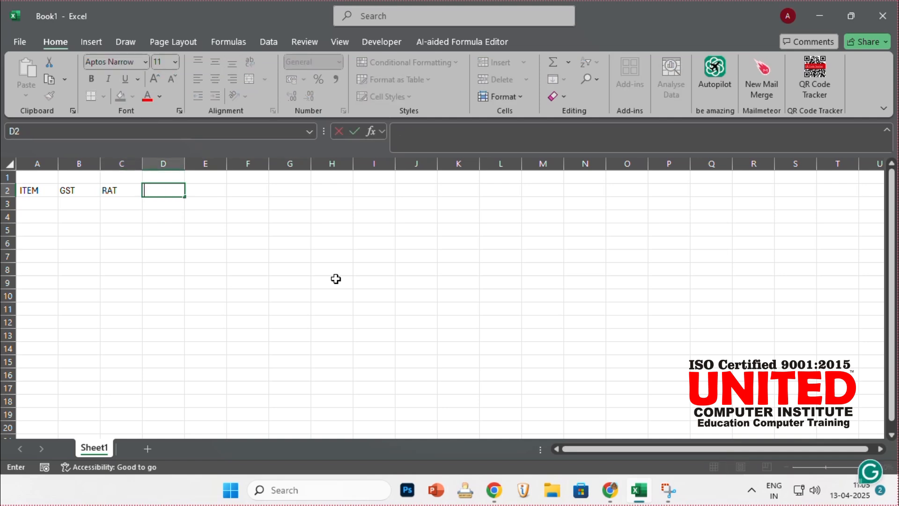
pyautogui.press('Left')
pyautogui.write('RATE')
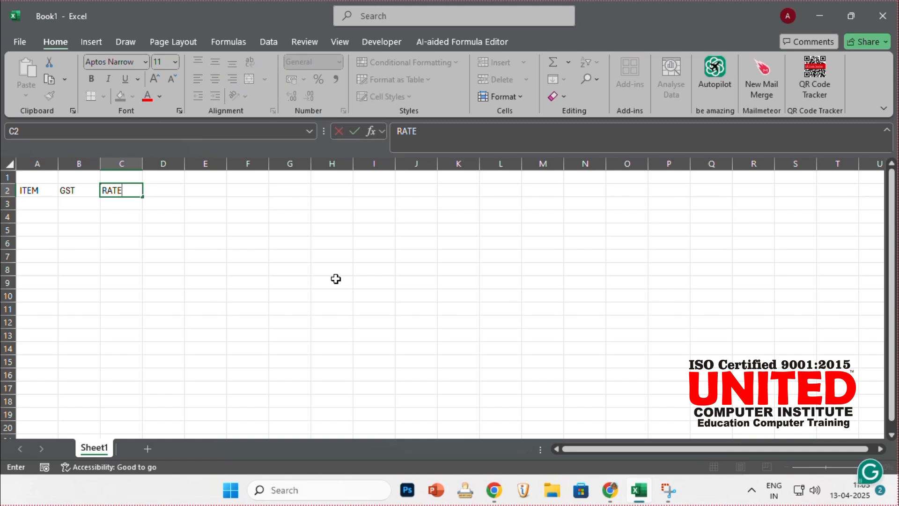
pyautogui.press('Tab')
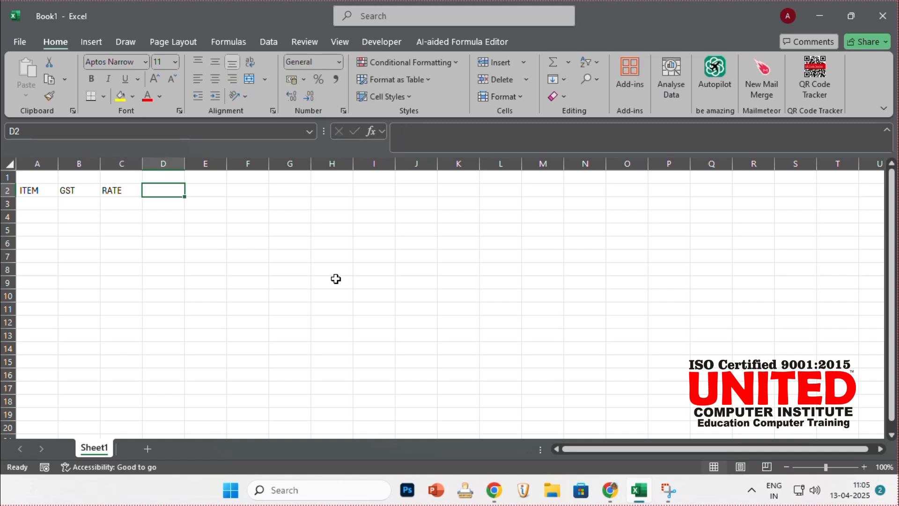
# - Enter the second table's headers ITEM, QTY and TOTAL RATE in cells E2 to G2, leaving column D empty
pyautogui.press('Right')
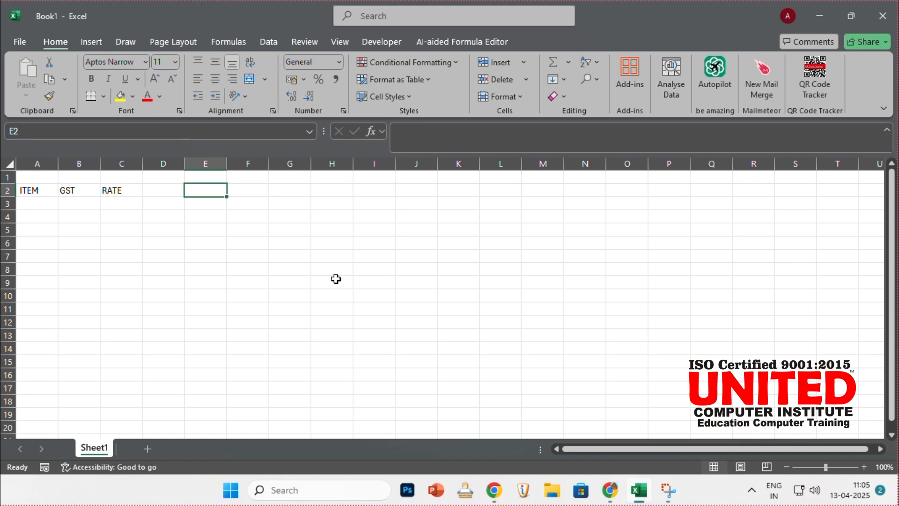
pyautogui.write('ITEM')
pyautogui.press('Tab')
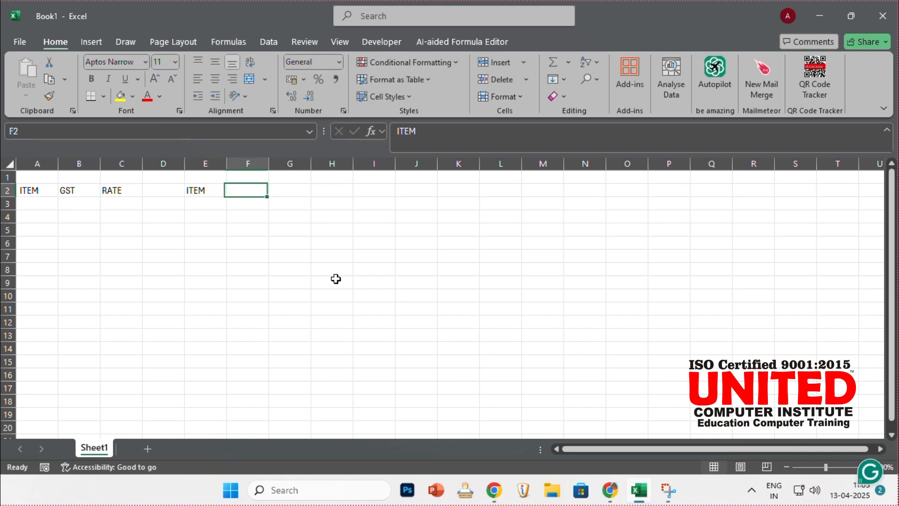
pyautogui.write('QTY')
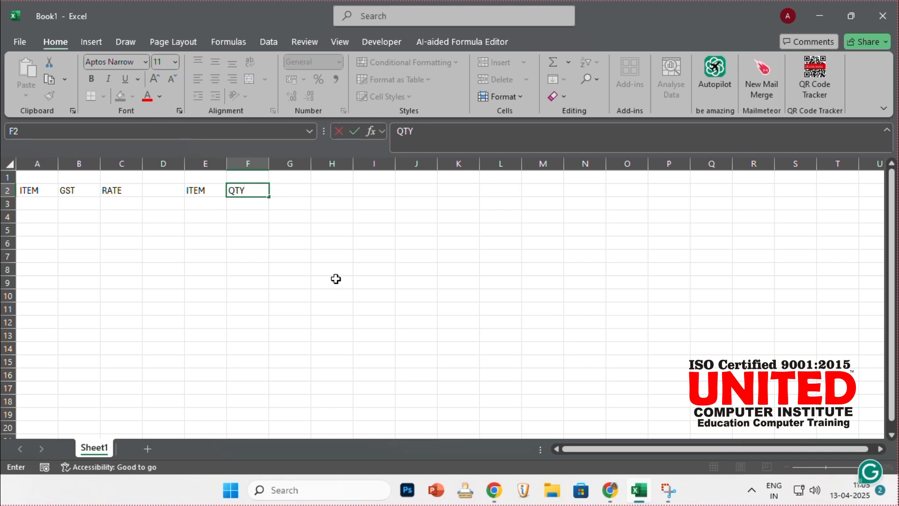
pyautogui.press('Tab')
pyautogui.write('T')
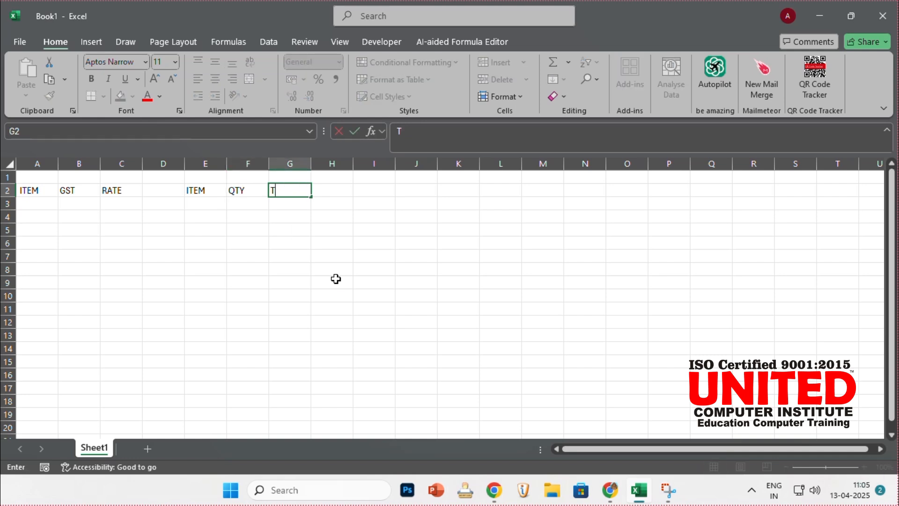
pyautogui.write('OTAL')
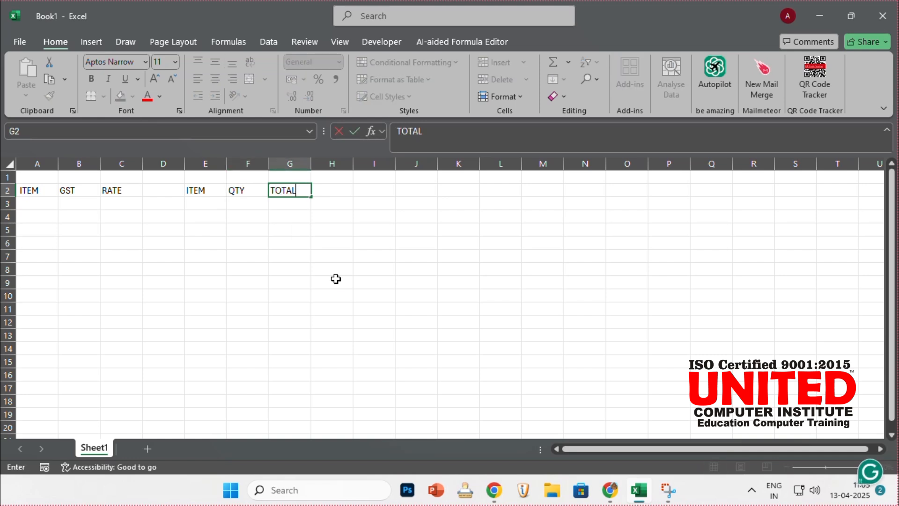
pyautogui.write(' RATE')
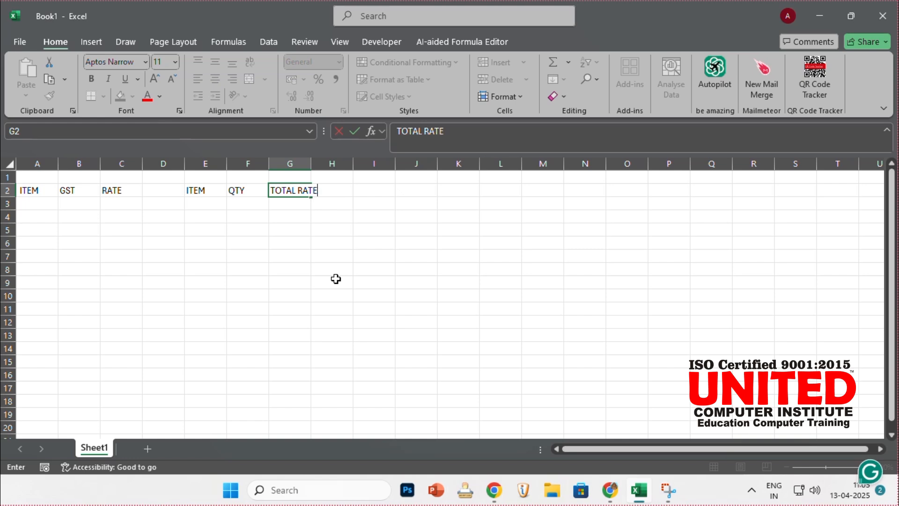
pyautogui.press('Tab')
# - Autofit column G to the width of its TOTAL RATE header
pyautogui.press('Left')
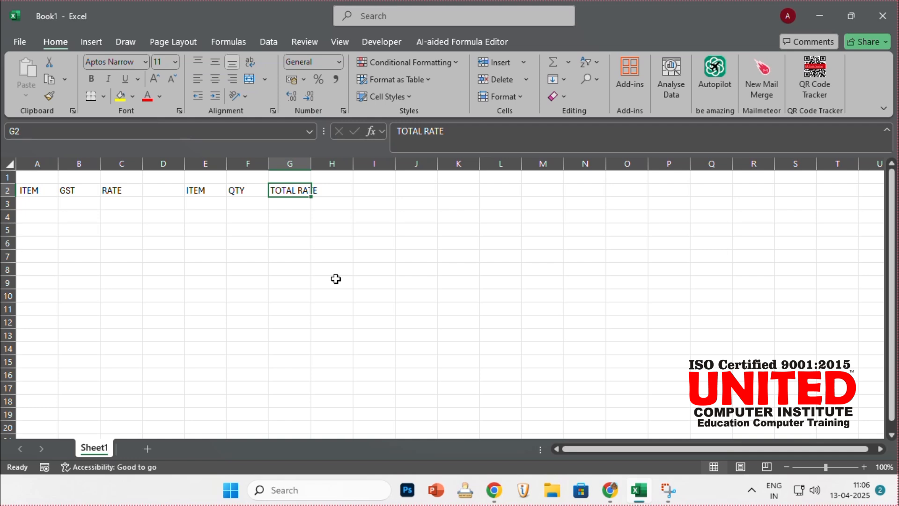
pyautogui.press('alt')
pyautogui.press('h')
pyautogui.press('o')
pyautogui.press('i')
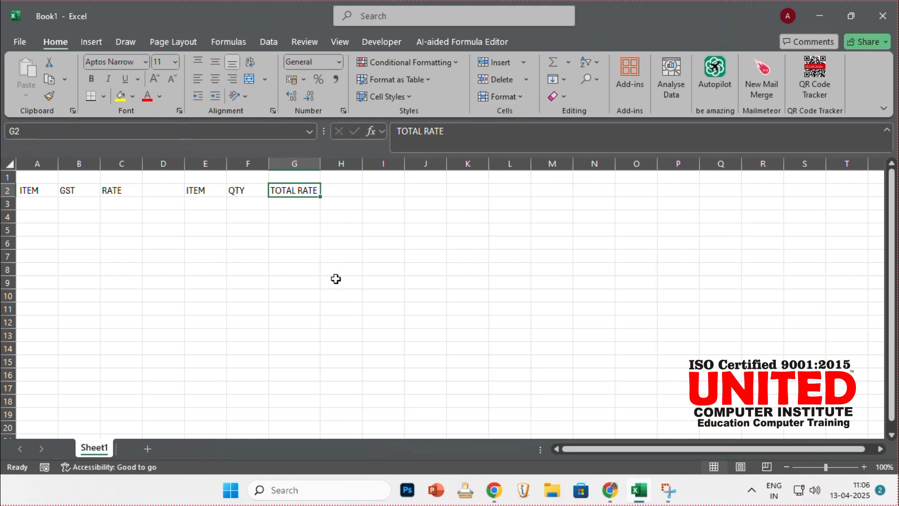
# - Add the headers GST in H2 and TOTAL RATE + GST in I2
pyautogui.press('Right')
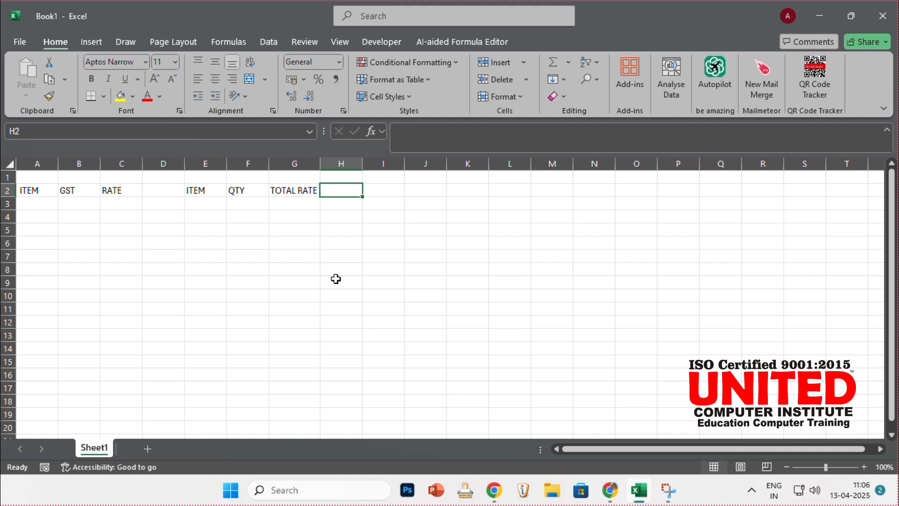
pyautogui.write('GSST')
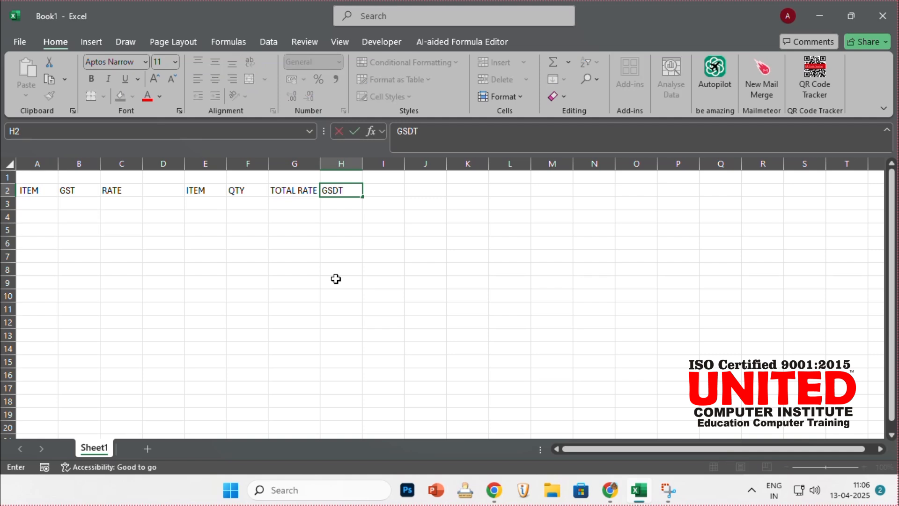
pyautogui.press('BackSpace')
pyautogui.press('BackSpace')
pyautogui.write('T')
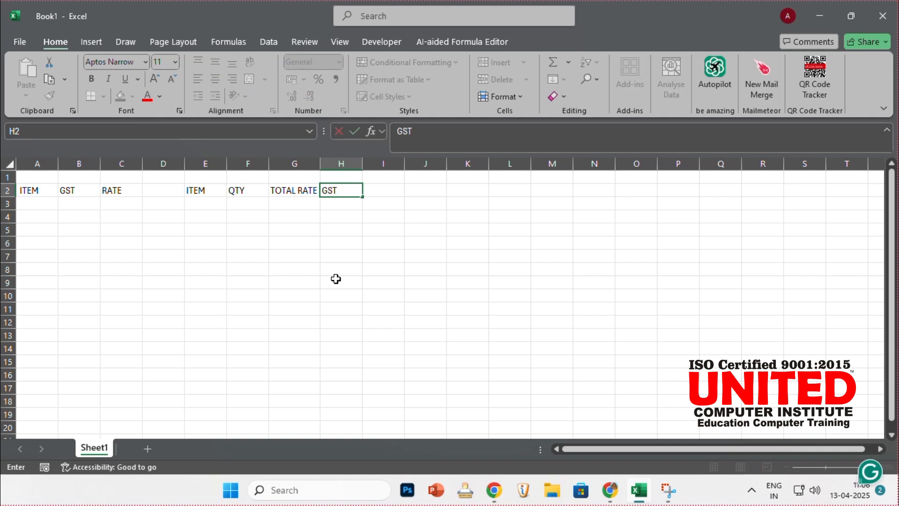
pyautogui.press('Right')
pyautogui.doubleClick(391, 193)
pyautogui.write('T')
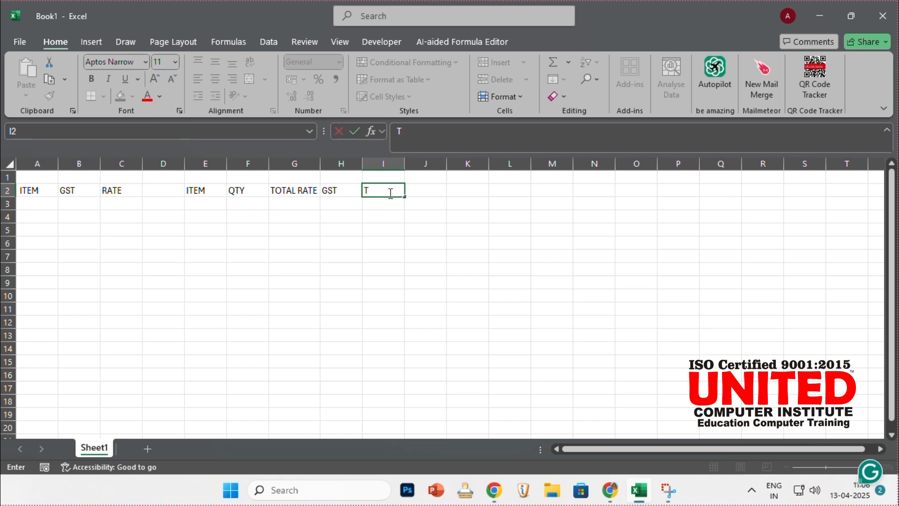
pyautogui.write('OTAL RATE + GST')
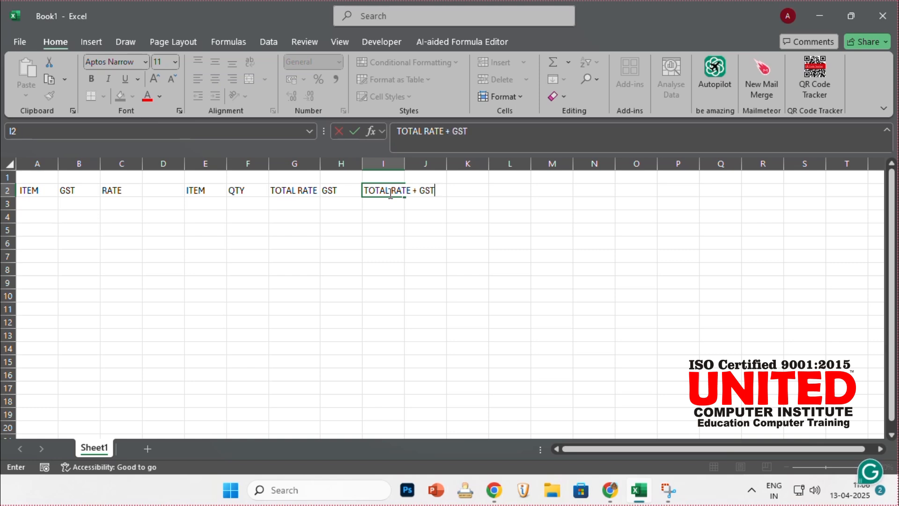
pyautogui.hotkey('ctrl', 'Return')
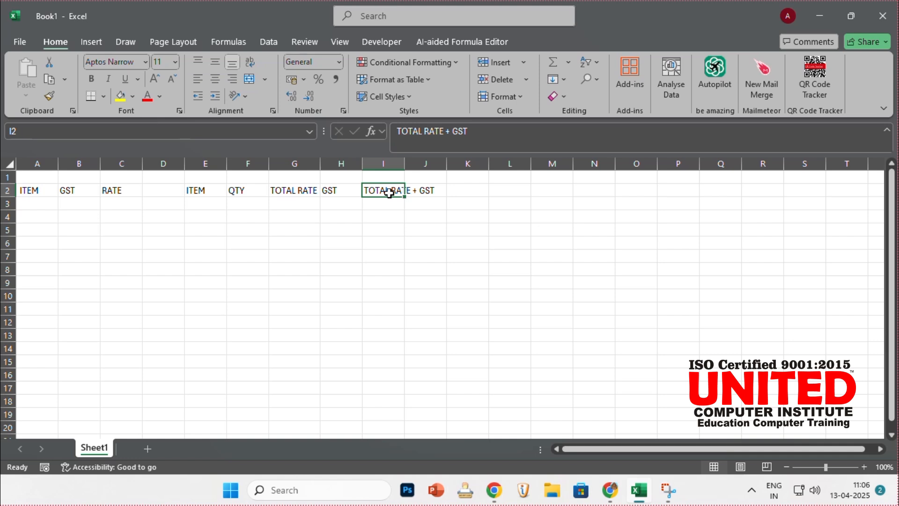
# - Autofit column I to the width of its TOTAL RATE + GST header
pyautogui.hotkey('alt', 'h')
pyautogui.press('o')
pyautogui.press('i')
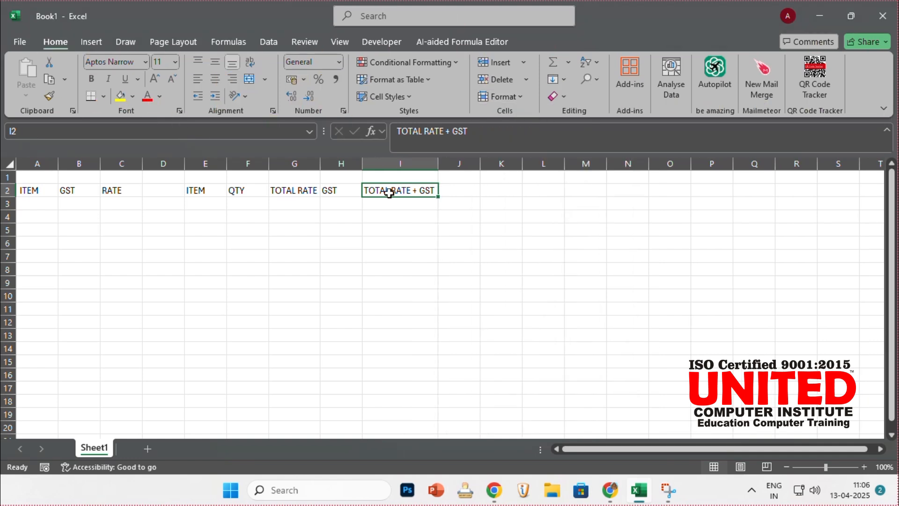
# - List the items SUGER, RICE and MILK in cells A3 to A5 under the first ITEM header
pyautogui.press('Left')
pyautogui.press('Left')
pyautogui.press('Left')
pyautogui.press('Left')
pyautogui.press('Left')
pyautogui.press('Left')
pyautogui.press('Left')
pyautogui.press('Left')
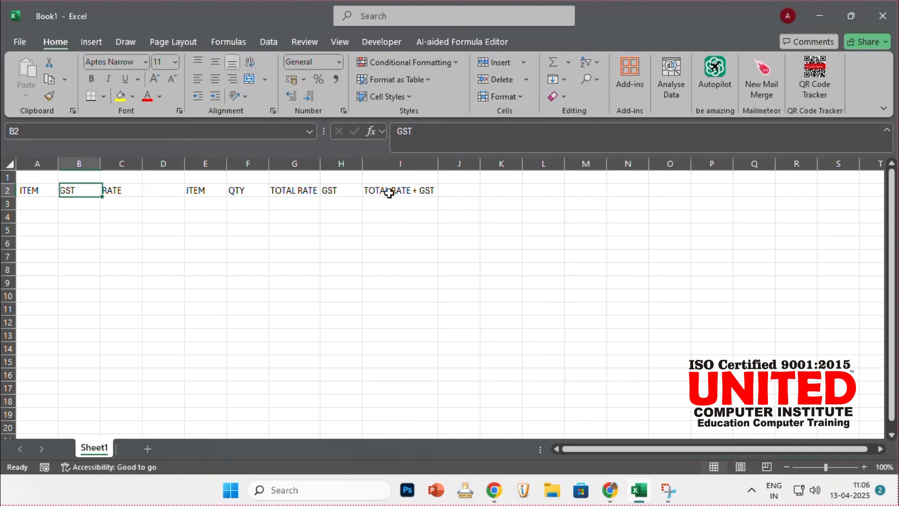
pyautogui.press('Up')
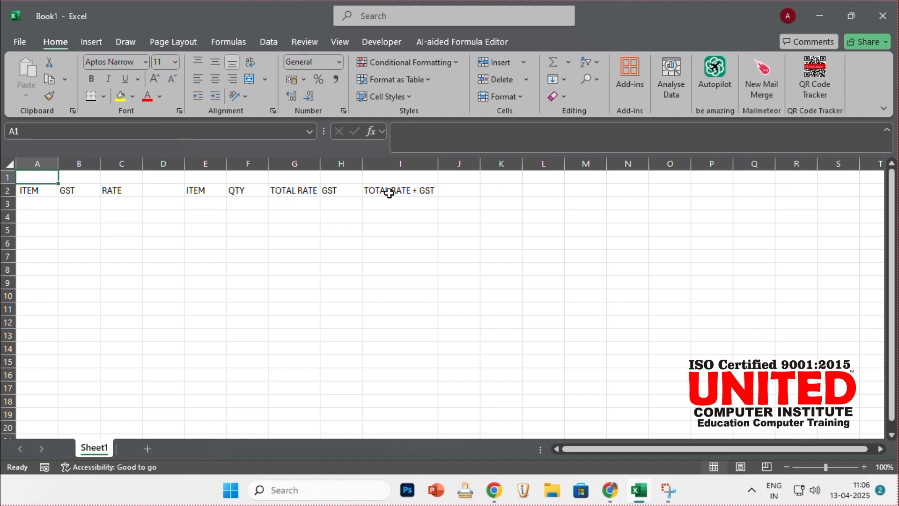
pyautogui.press('Down')
pyautogui.press('Down')
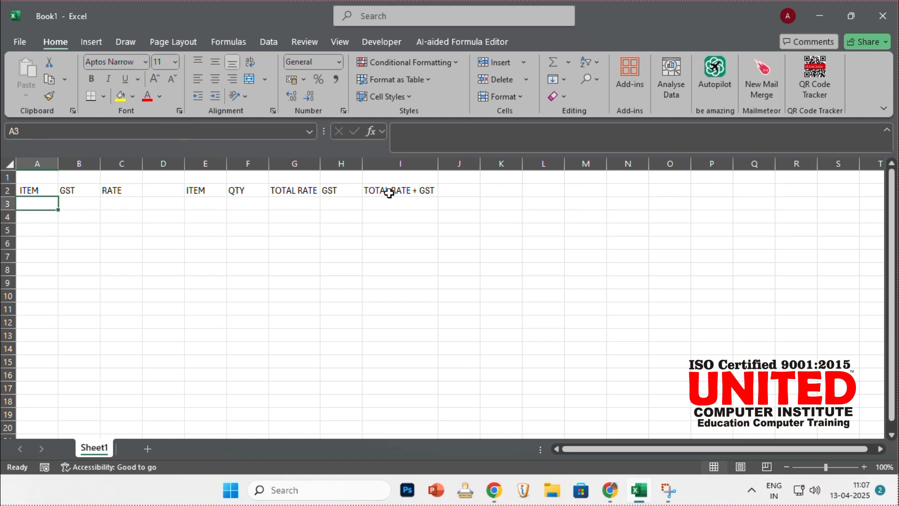
pyautogui.write('SUGER')
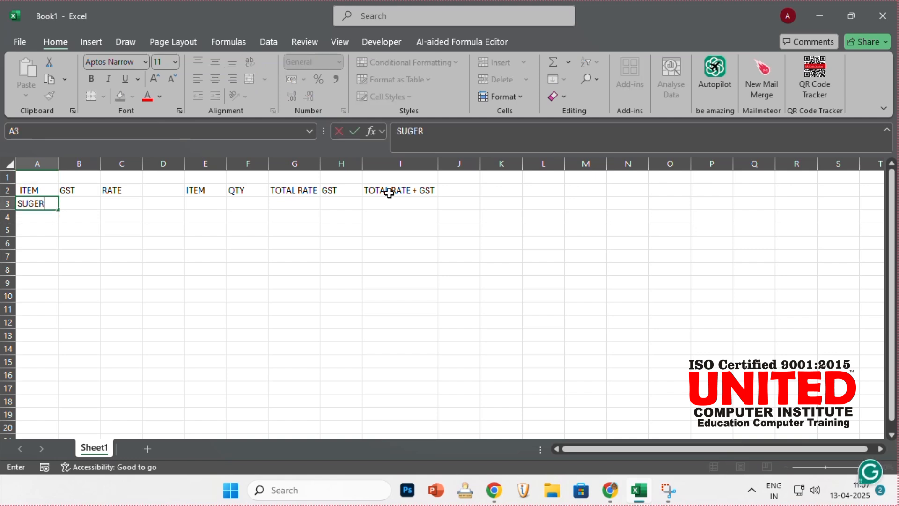
pyautogui.press('Return')
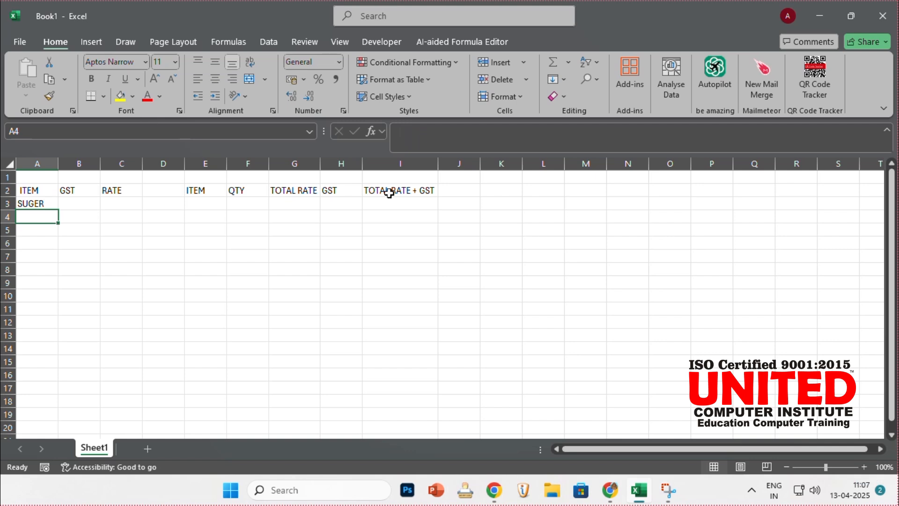
pyautogui.write('RICE')
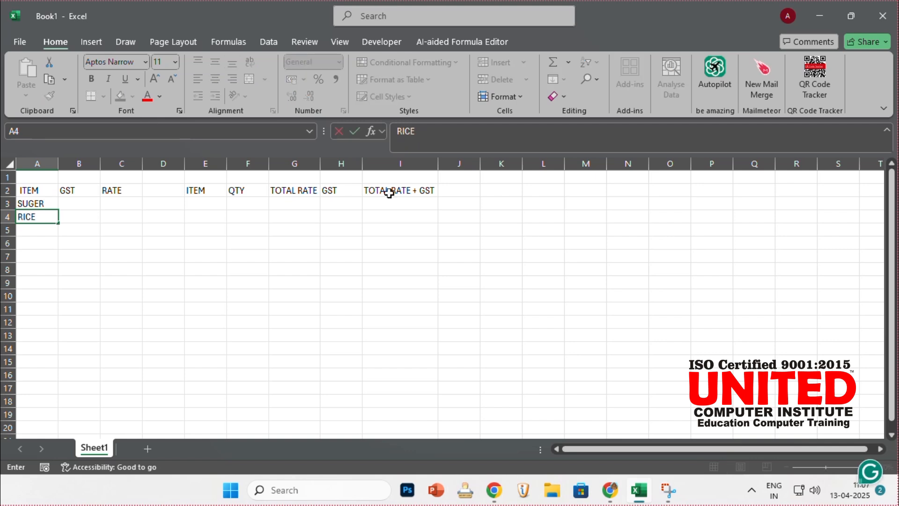
pyautogui.press('Return')
pyautogui.write('MILK')
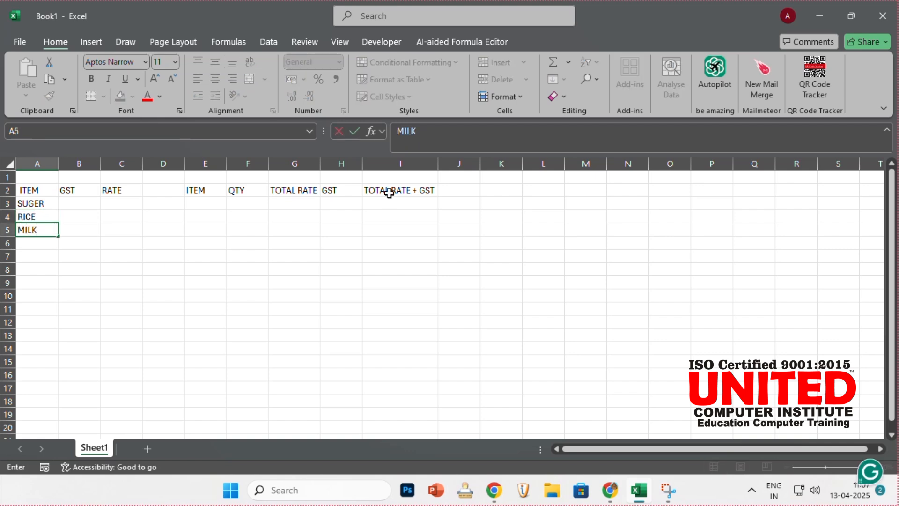
pyautogui.press('Return')
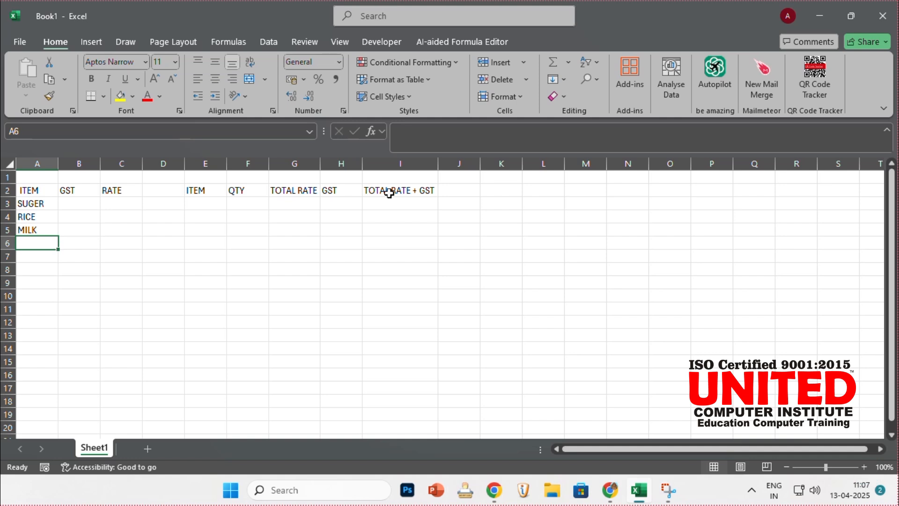
# - Enter FURNITURE in A6 and autofit column A to its width
pyautogui.write('FURN')
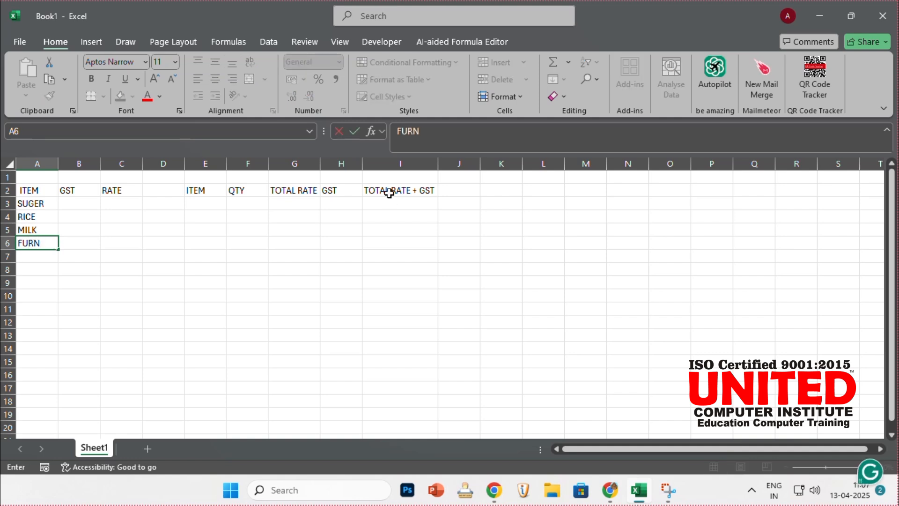
pyautogui.write('ITURE')
pyautogui.press('Up')
pyautogui.press('Down')
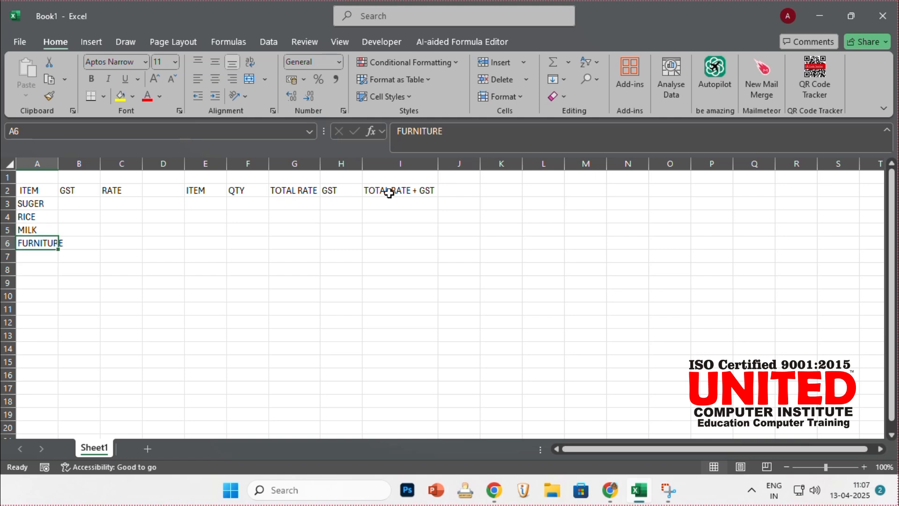
pyautogui.hotkey('alt', 'h')
pyautogui.press('o')
pyautogui.press('i')
# - Add COMPUTER as the next item in A7
pyautogui.press('Down')
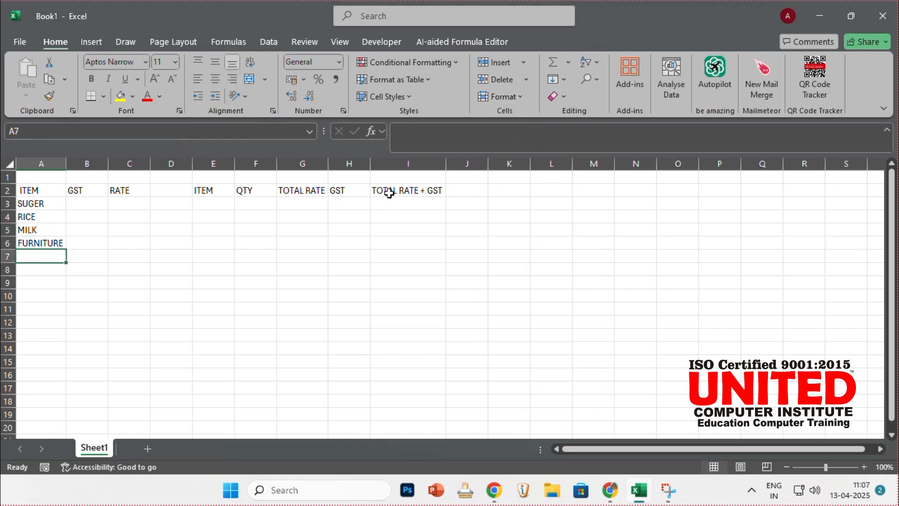
pyautogui.write('COMP')
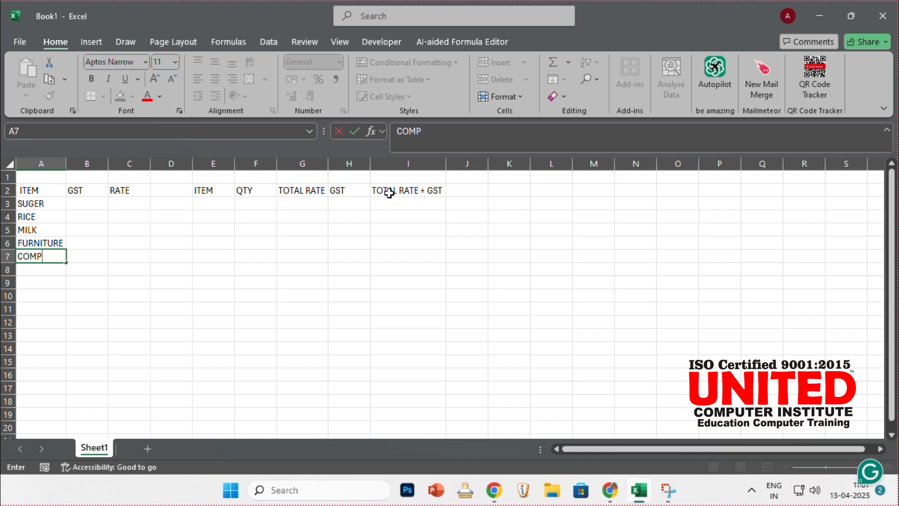
pyautogui.write('UTER')
pyautogui.press('Tab')
# - Enter a GST rate of 5% for SUGER, RICE and MILK in cells B3 to B5
pyautogui.press('Up')
pyautogui.press('Up')
pyautogui.press('Up')
pyautogui.press('Up')
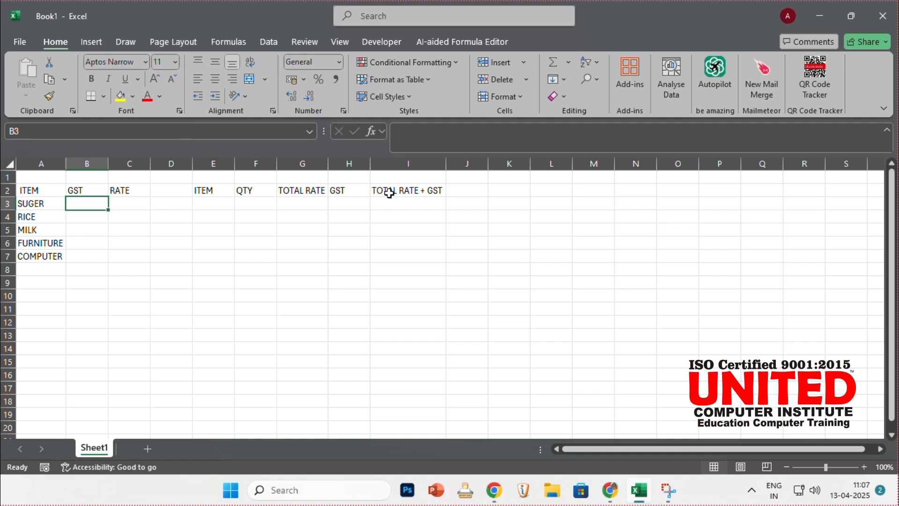
pyautogui.write('5%')
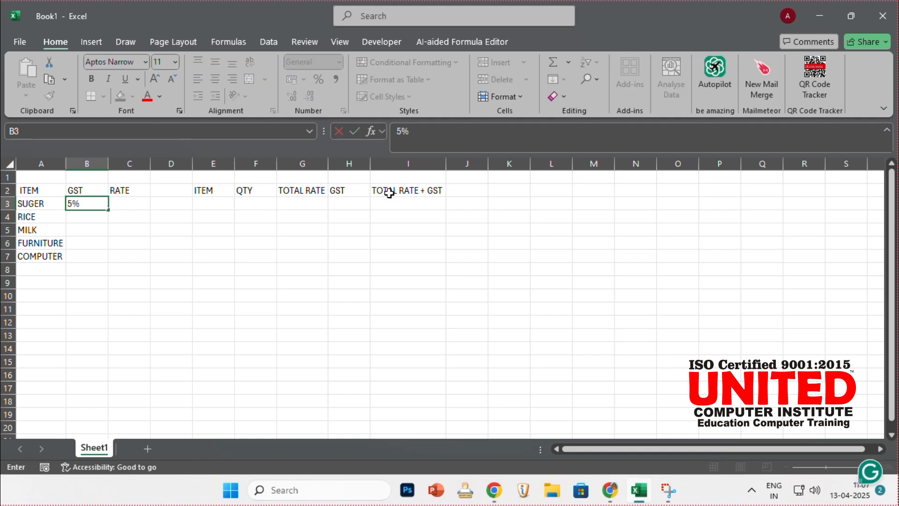
pyautogui.press('Return')
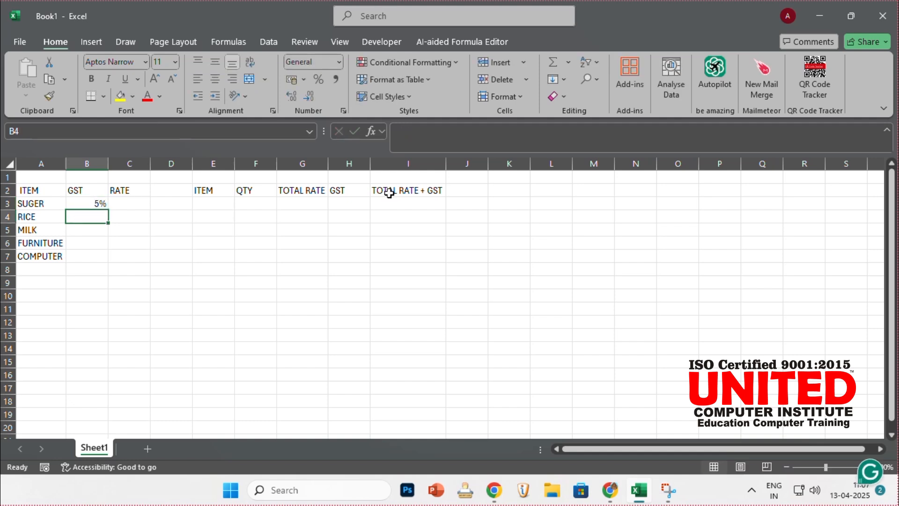
pyautogui.write('5%')
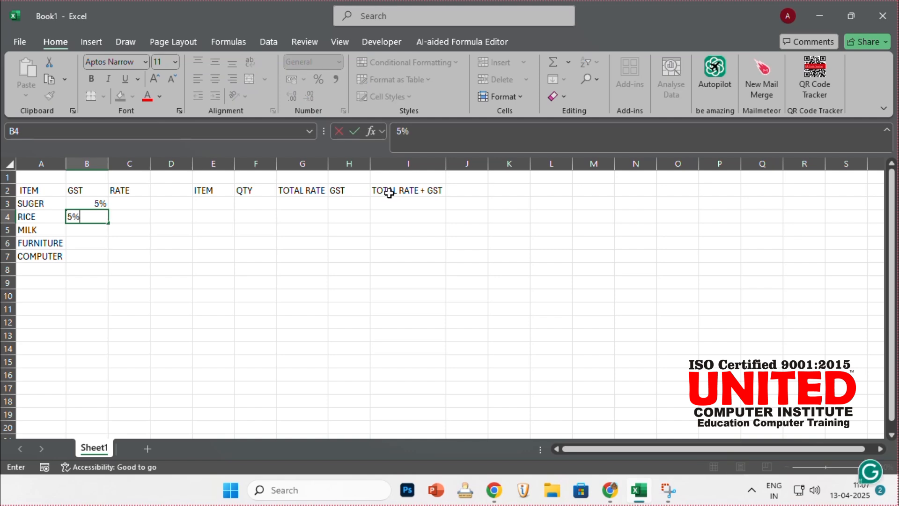
pyautogui.press('Return')
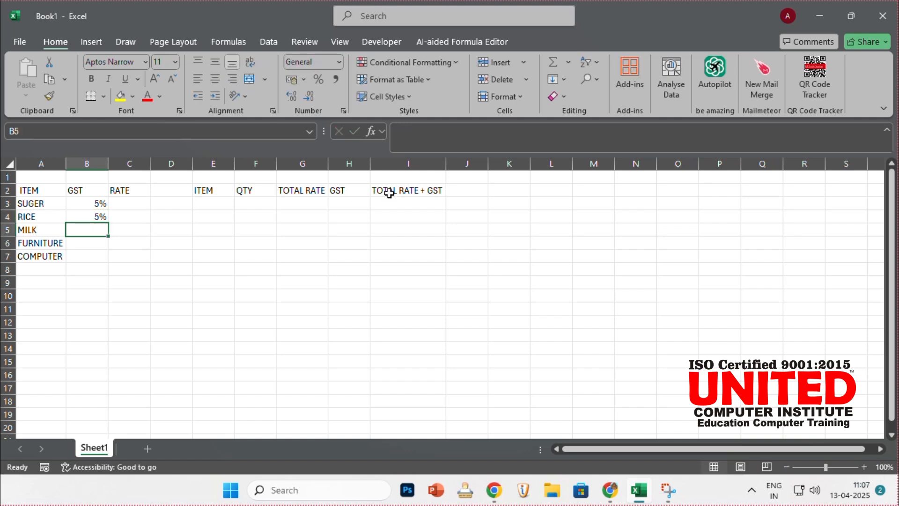
pyautogui.write('5%')
pyautogui.press('Return')
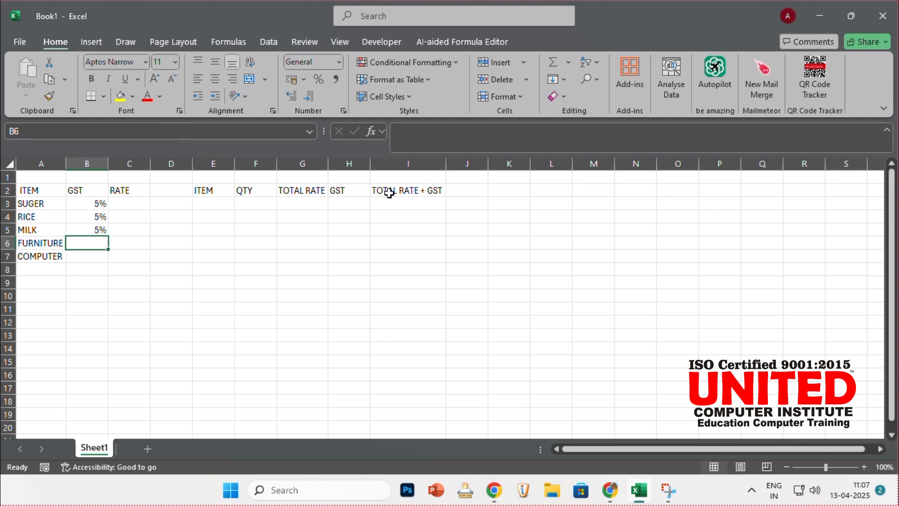
# - Enter a GST rate of 18% for FURNITURE and COMPUTER in cells B6 and B7
pyautogui.write('18%')
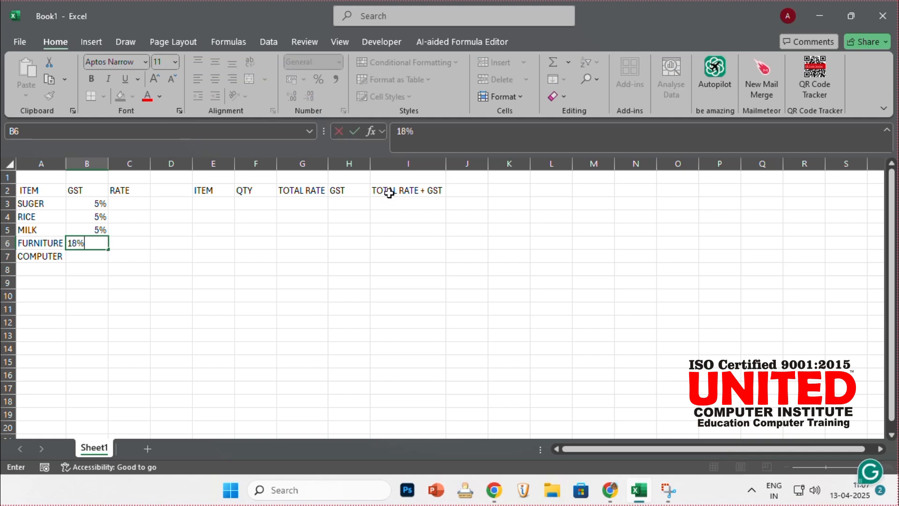
pyautogui.press('Return')
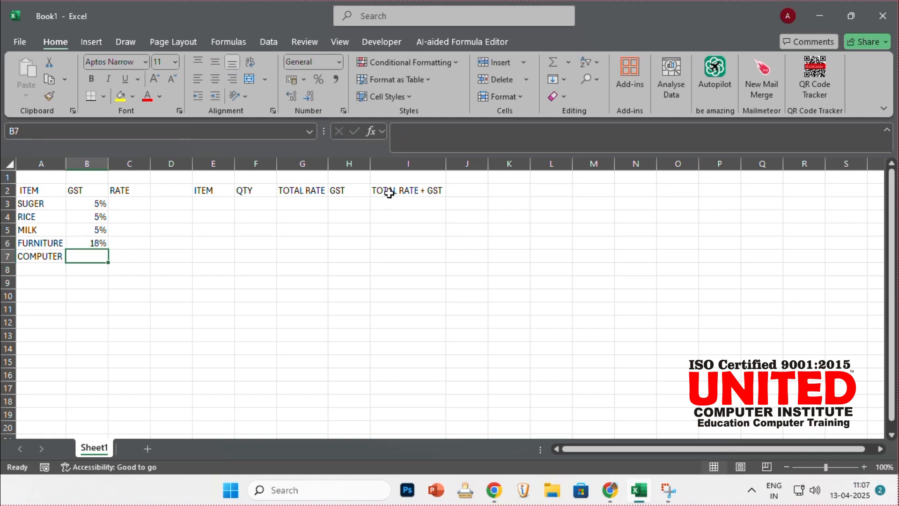
pyautogui.write('18')
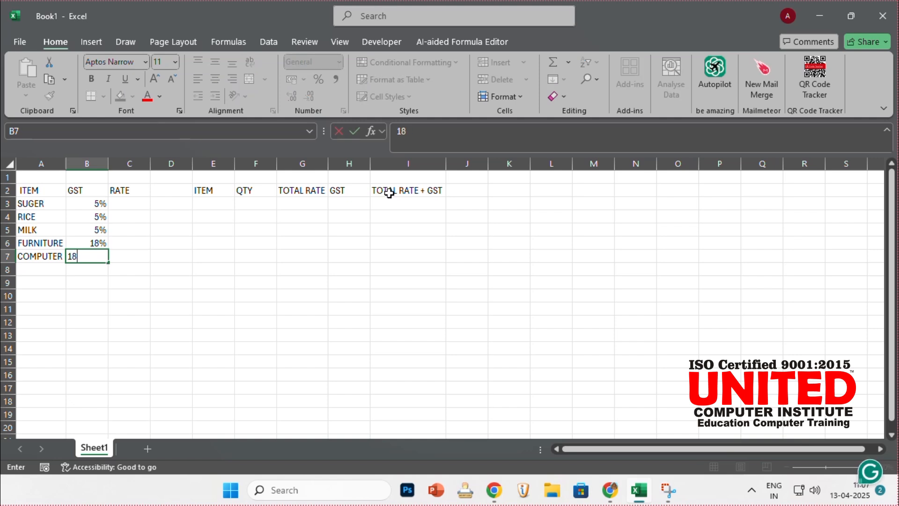
pyautogui.write('%')
pyautogui.hotkey('ctrl', 'Return')
# - Enter the rates 42 for SUGER, 70 for RICE and 60 for MILK in cells C3 to C5
pyautogui.press('Right')
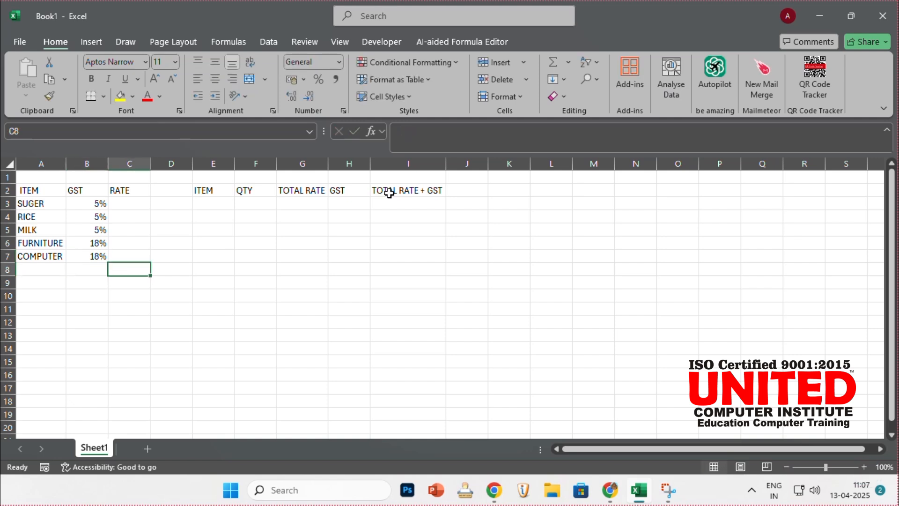
pyautogui.press('Up')
pyautogui.press('Up')
pyautogui.press('Up')
pyautogui.press('Up')
pyautogui.press('Up')
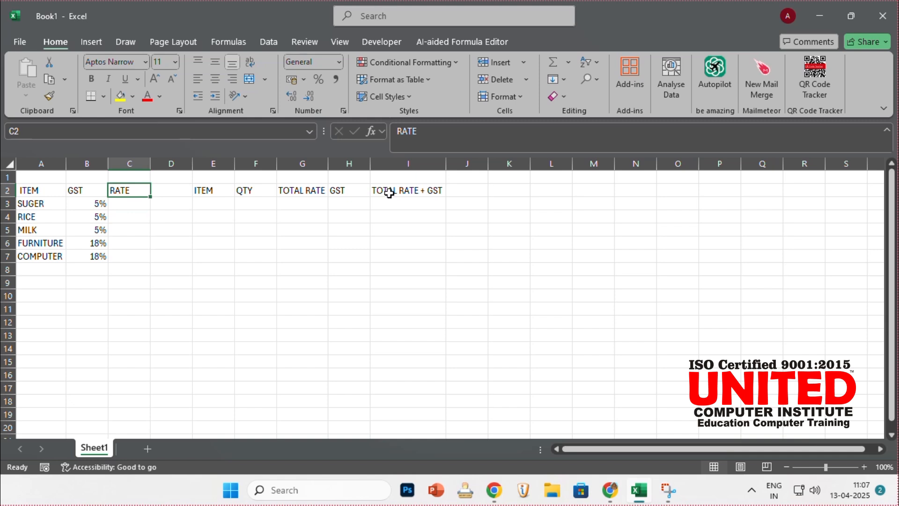
pyautogui.press('Down')
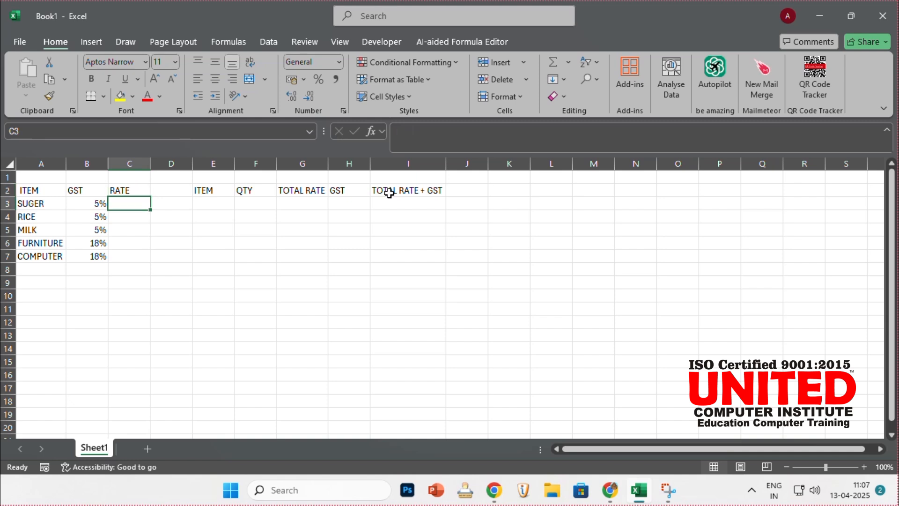
pyautogui.write('42')
pyautogui.press('Return')
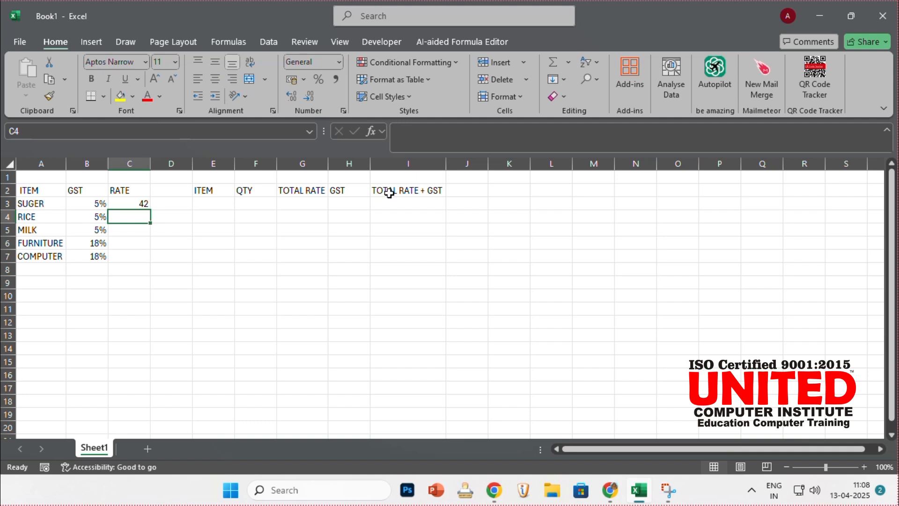
pyautogui.write('70')
pyautogui.press('Return')
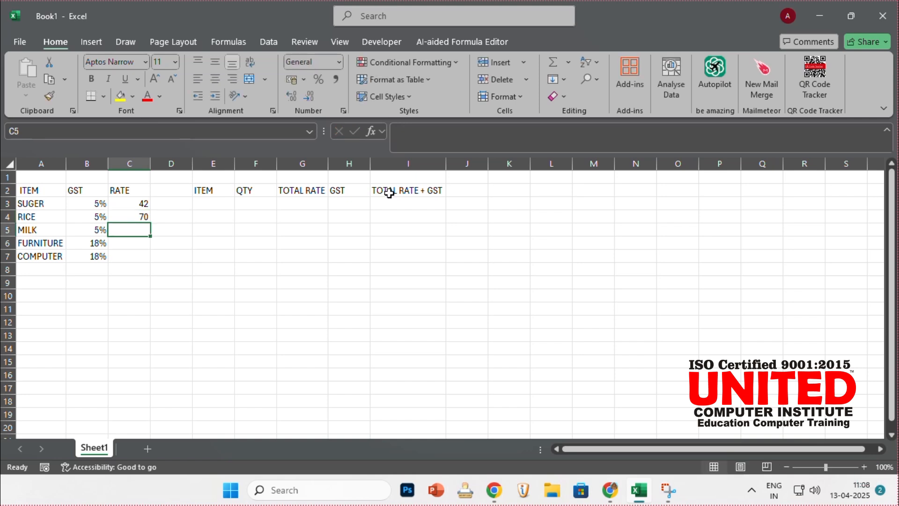
pyautogui.write('60')
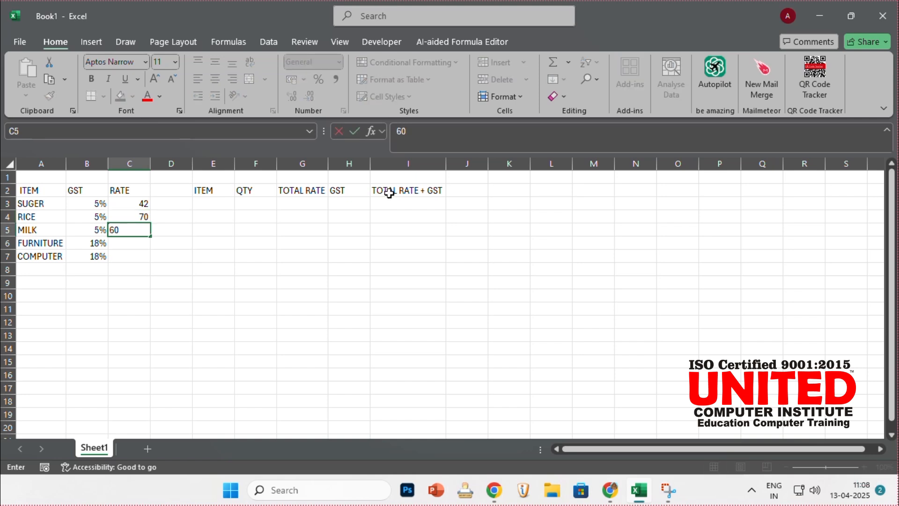
pyautogui.press('Return')
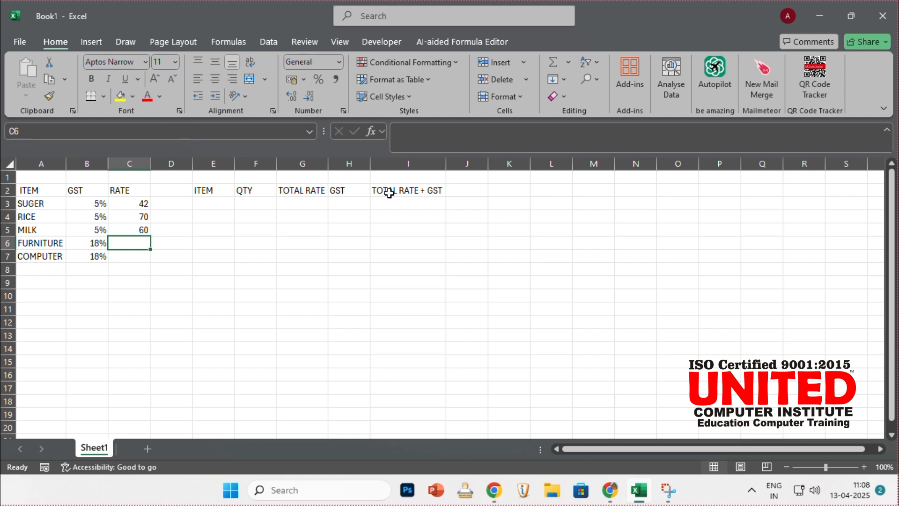
# - Enter the rates 3000 for FURNITURE and 28000 for COMPUTER in cells C6 and C7
pyautogui.write('3000')
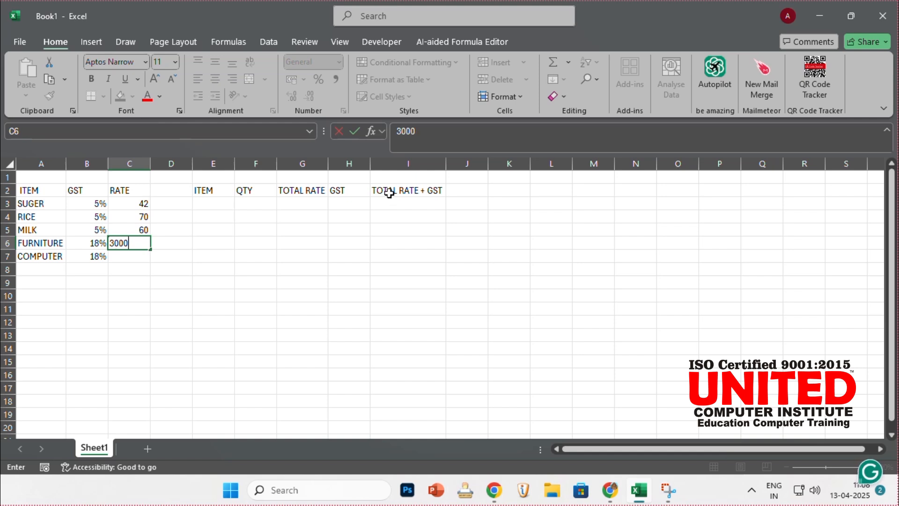
pyautogui.press('Return')
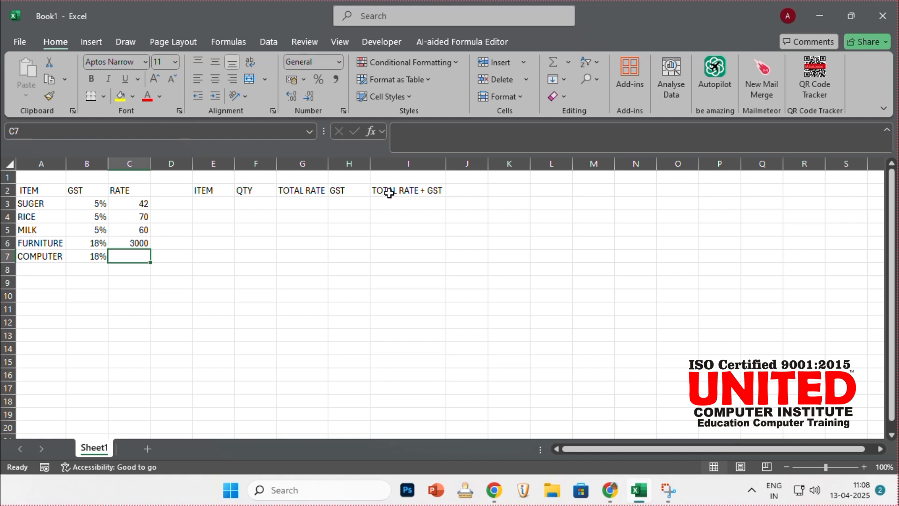
pyautogui.write('28000')
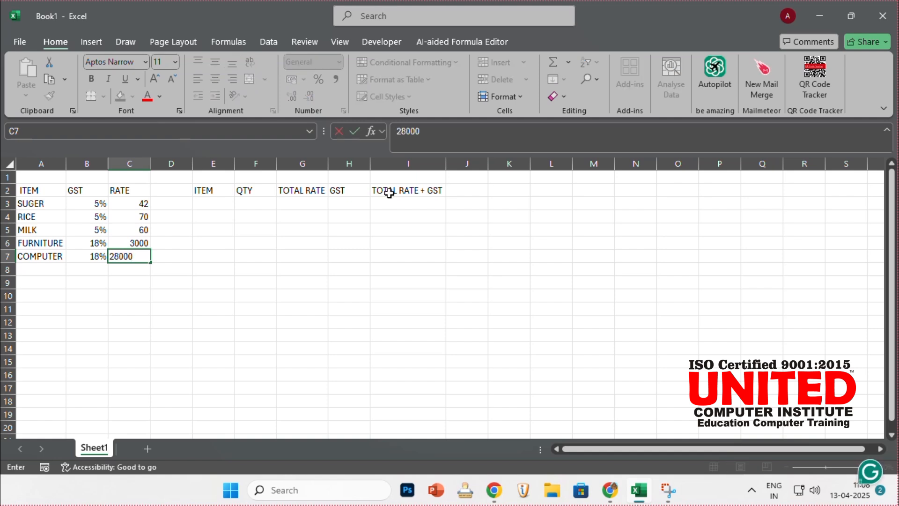
pyautogui.press('Tab')
# - Copy the item names in A3:A7 into the billing table's ITEM column, starting at E3
pyautogui.press('Up')
pyautogui.press('Up')
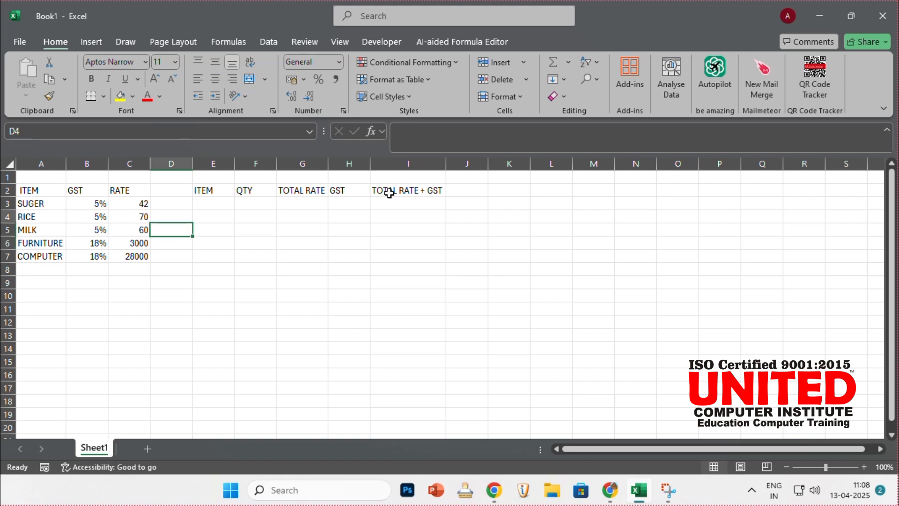
pyautogui.press('Up')
pyautogui.press('Right')
pyautogui.press('Up')
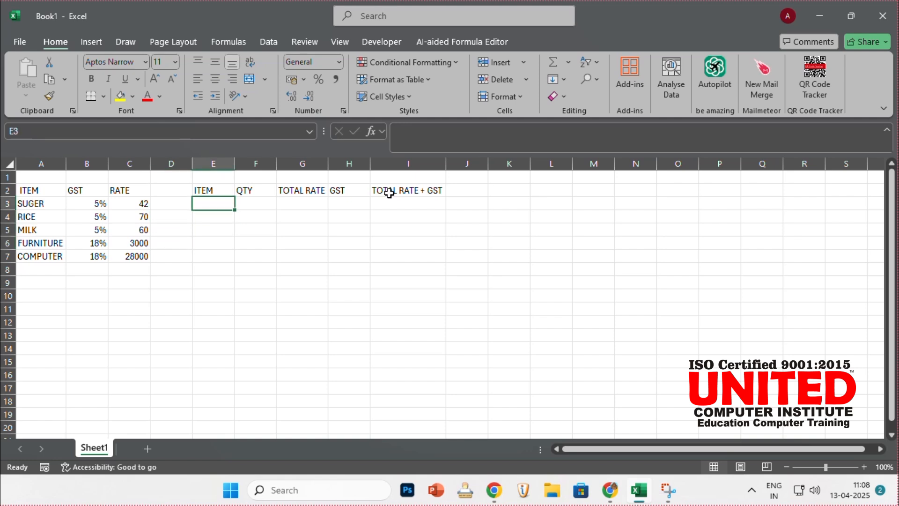
pyautogui.moveTo(52, 203); pyautogui.dragTo(53, 262)
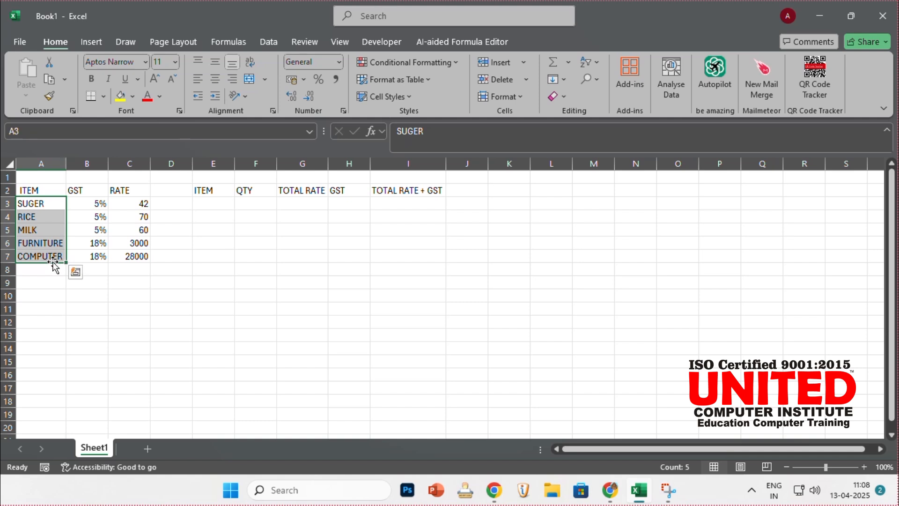
pyautogui.hotkey('ctrl', 'c')
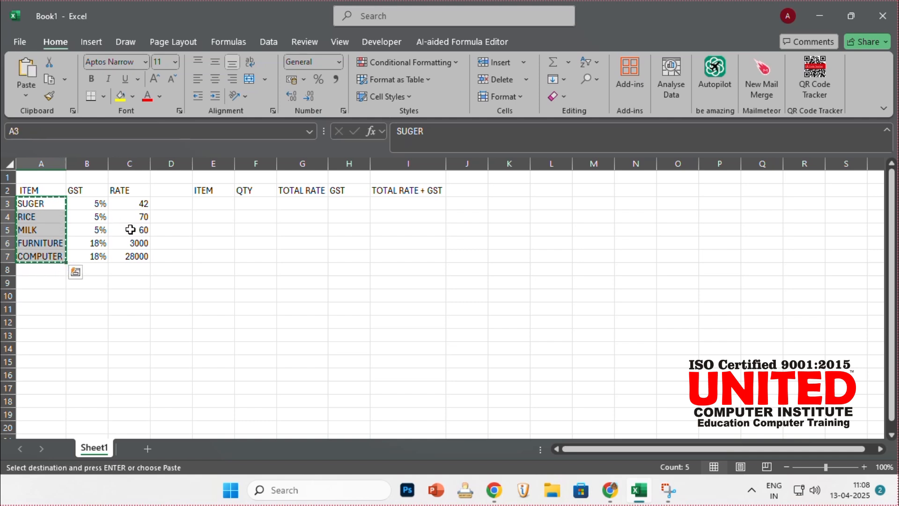
pyautogui.click(209, 202)
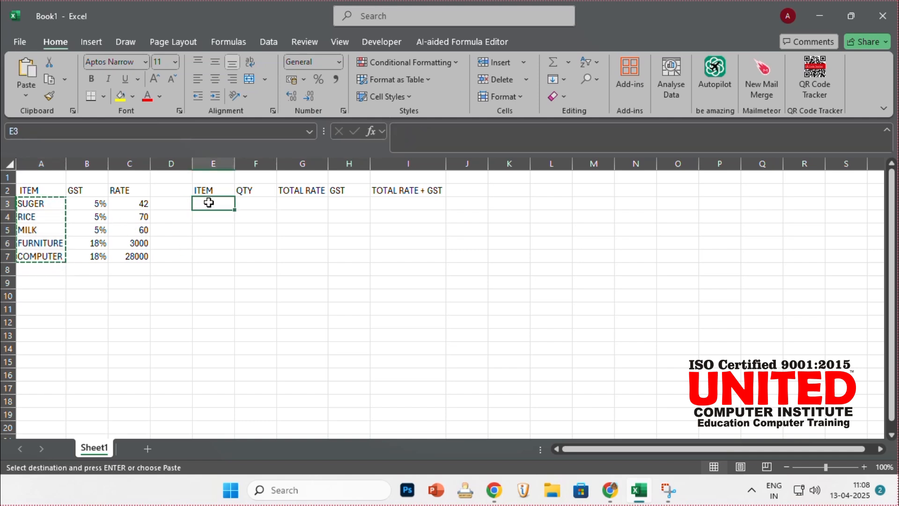
pyautogui.hotkey('ctrl', 'v')
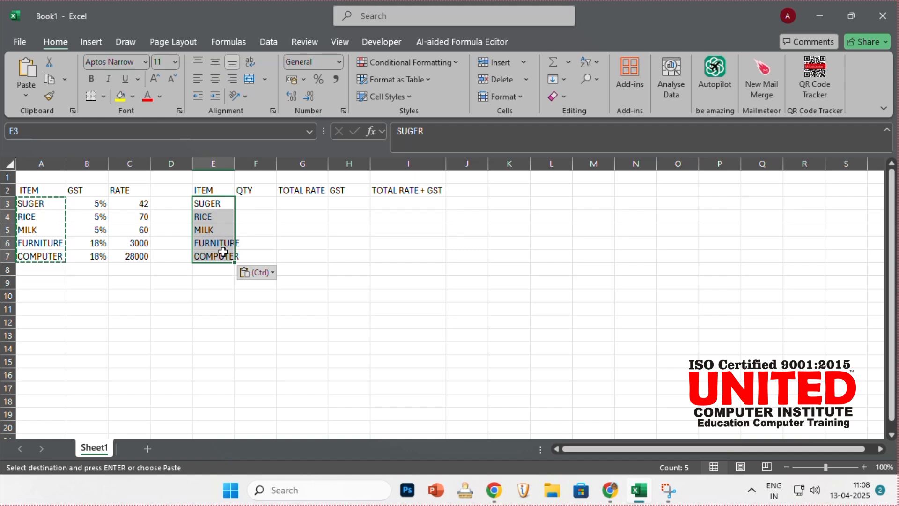
# - Autofit column E to the width of the pasted item names
pyautogui.hotkey('alt', 'h')
pyautogui.press('o')
pyautogui.press('i')
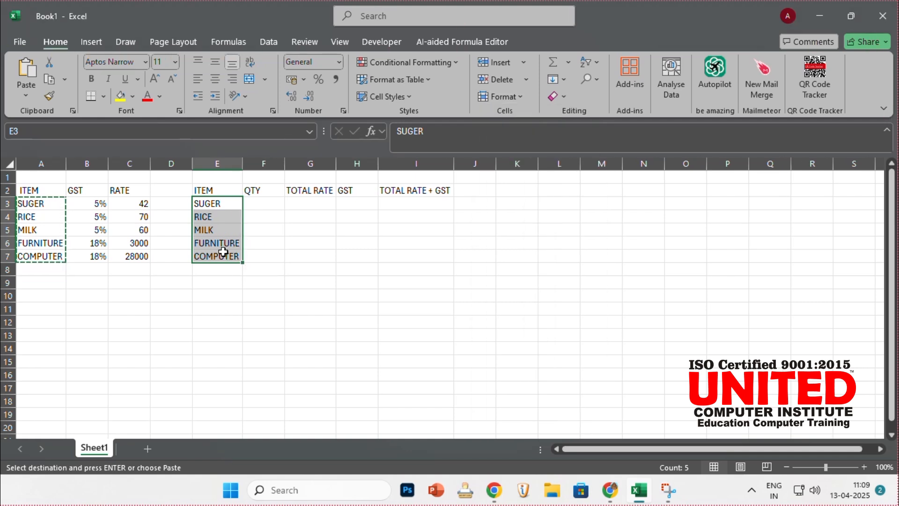
# - Enter the quantities 6 for SUGER, 10 for RICE and 5 for MILK in cells F3 to F5
pyautogui.press('Right')
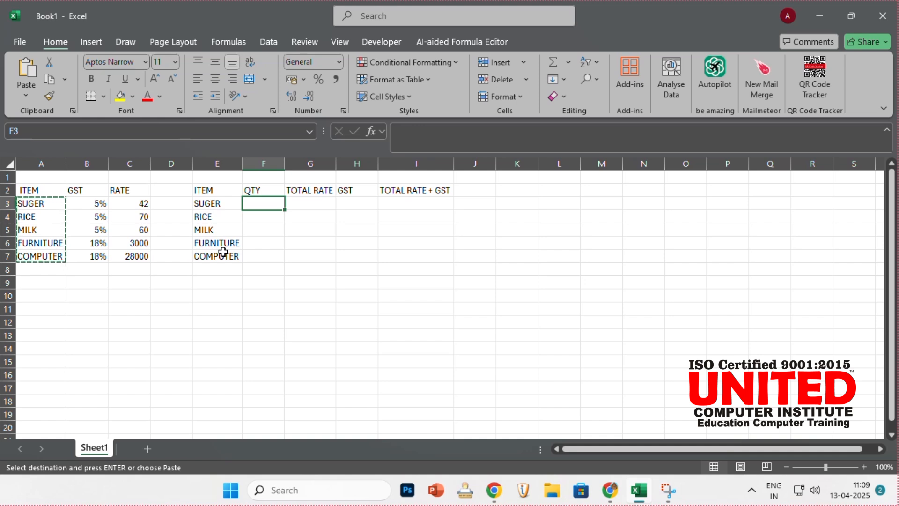
pyautogui.write('6')
pyautogui.press('Return')
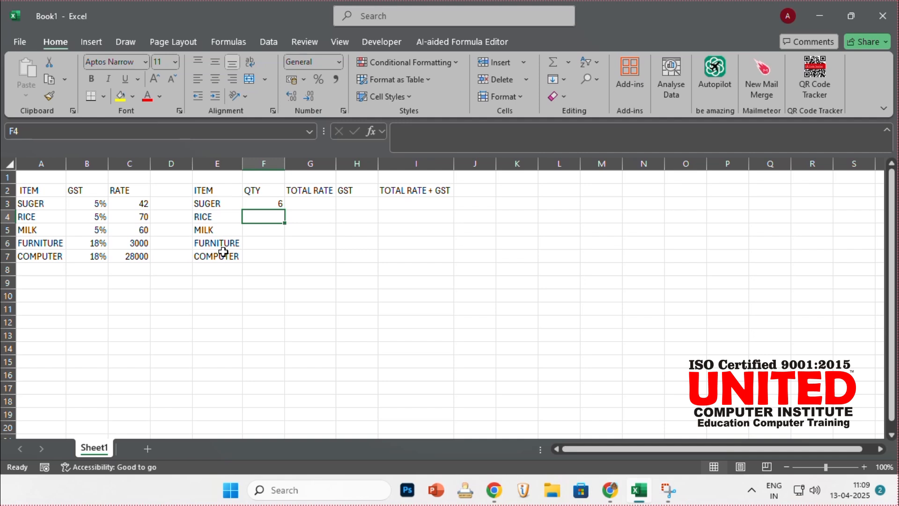
pyautogui.write('10')
pyautogui.press('Return')
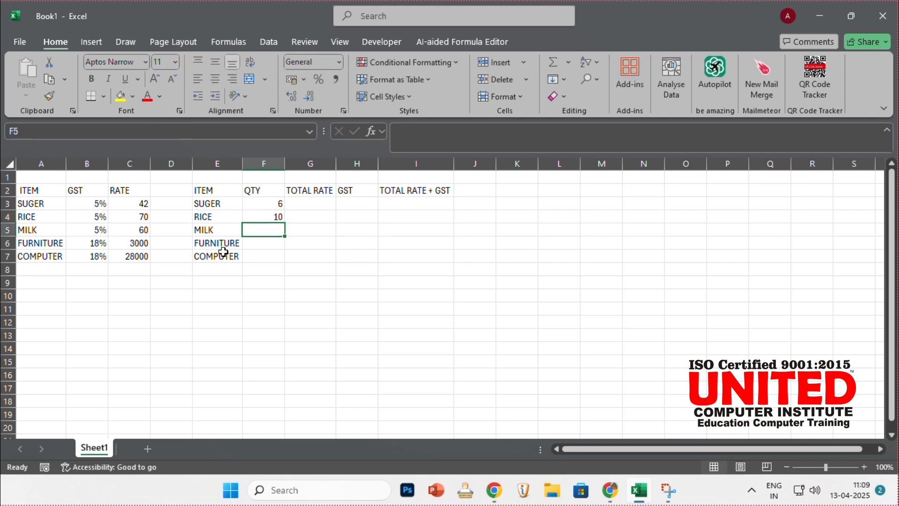
pyautogui.write('5')
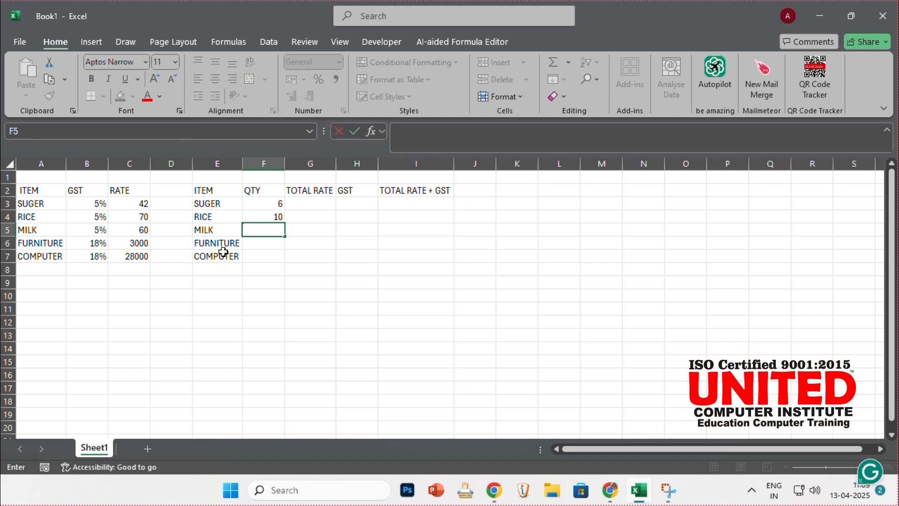
pyautogui.press('Return')
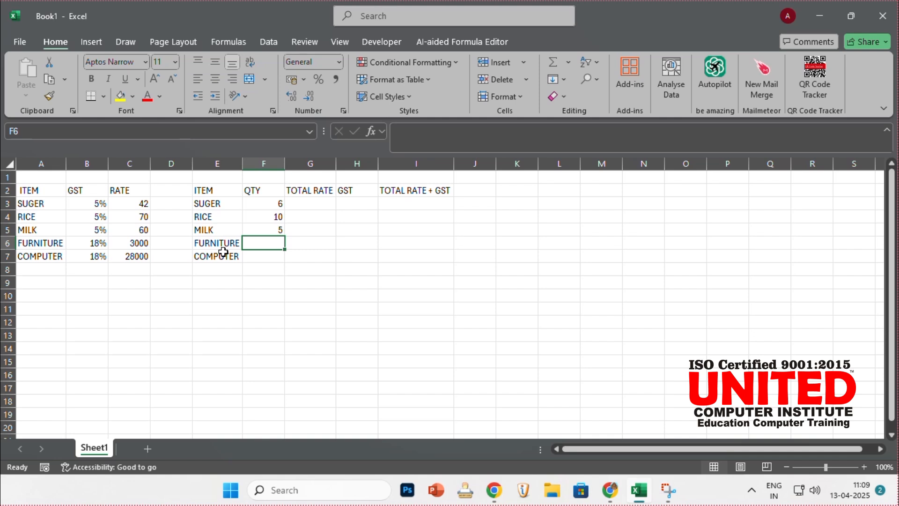
# - Enter the quantities 6 for FURNITURE and 3 for COMPUTER in F6 and F7, and select G3 under TOTAL RATE
pyautogui.write('6')
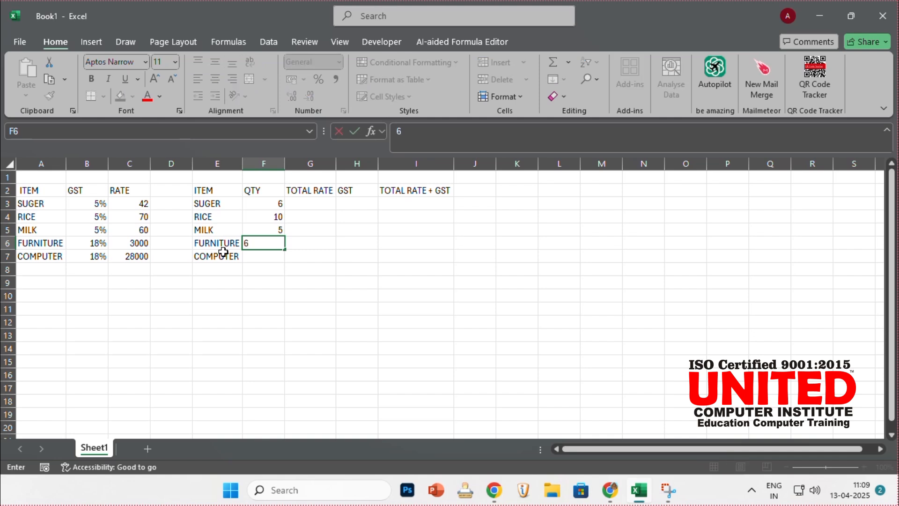
pyautogui.press('Return')
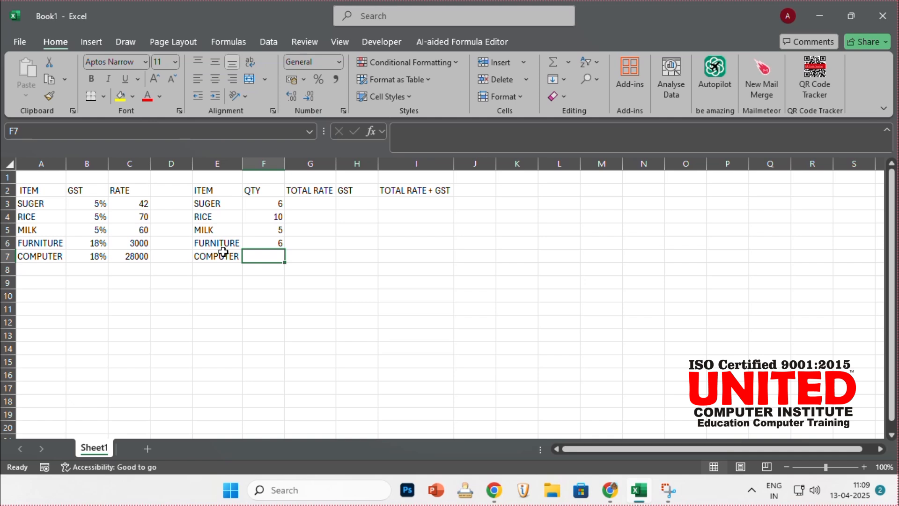
pyautogui.write('3')
pyautogui.press('Right')
pyautogui.press('Up')
pyautogui.press('Up')
pyautogui.press('Up')
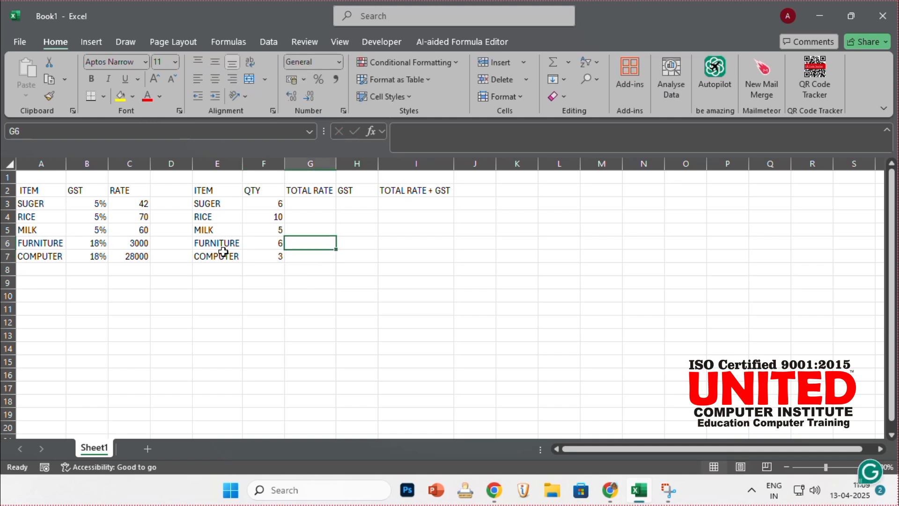
pyautogui.press('Up')
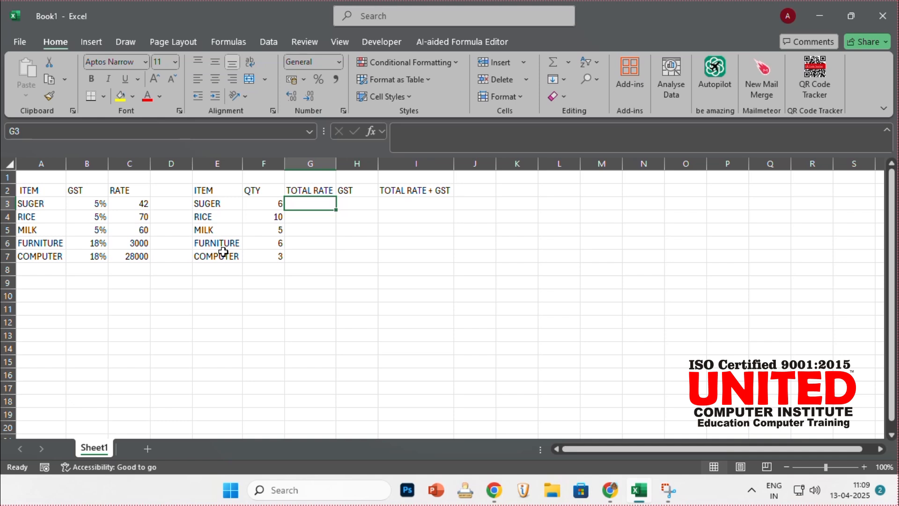
# - Calculate SUGER's total rate in G3 with =F3*VLOOKUP(E3,A2:C7,3,0) and fill the formula down to G7
pyautogui.write('=')
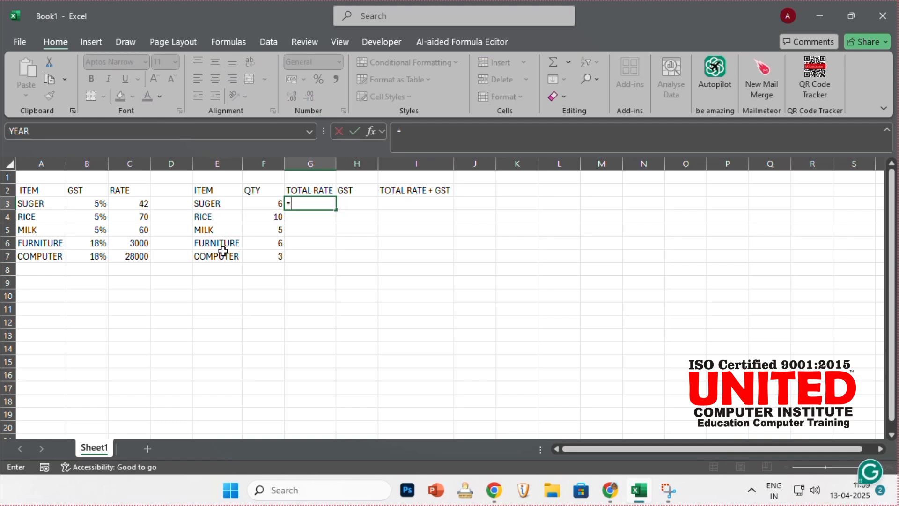
pyautogui.click(268, 205)
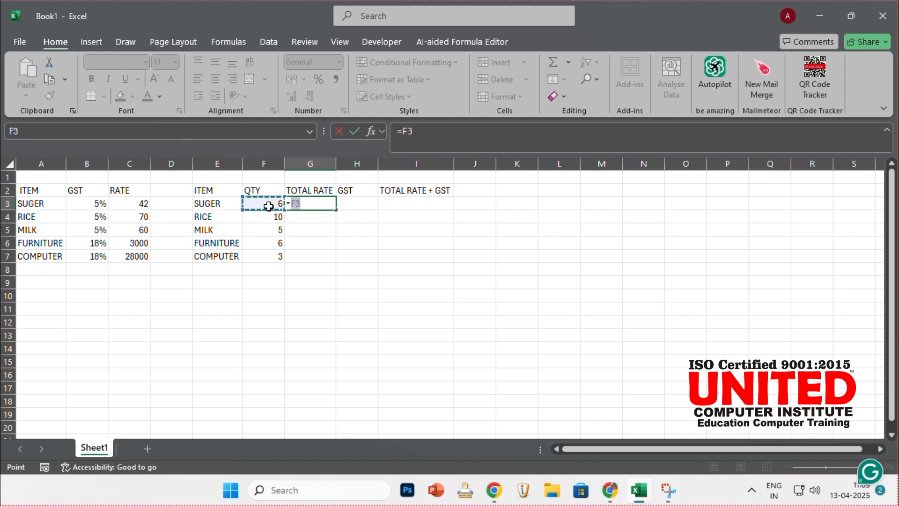
pyautogui.write('*VLO')
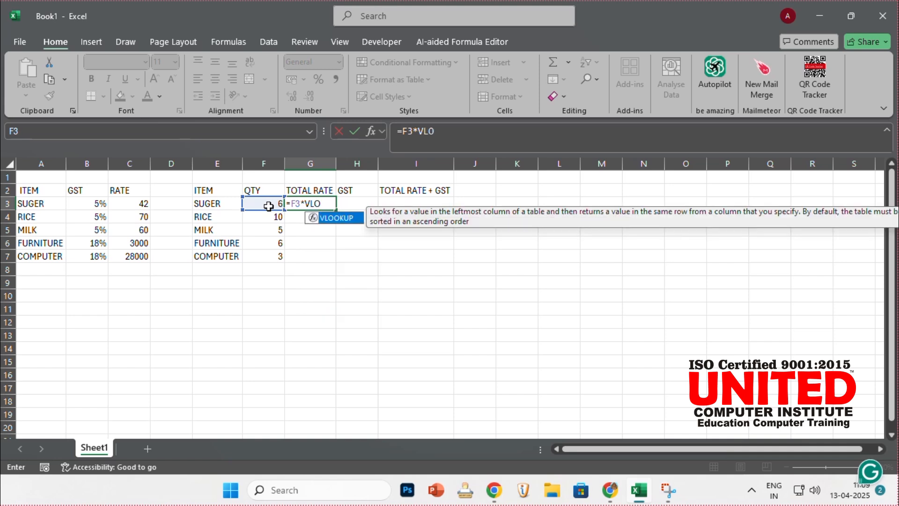
pyautogui.press('Tab')
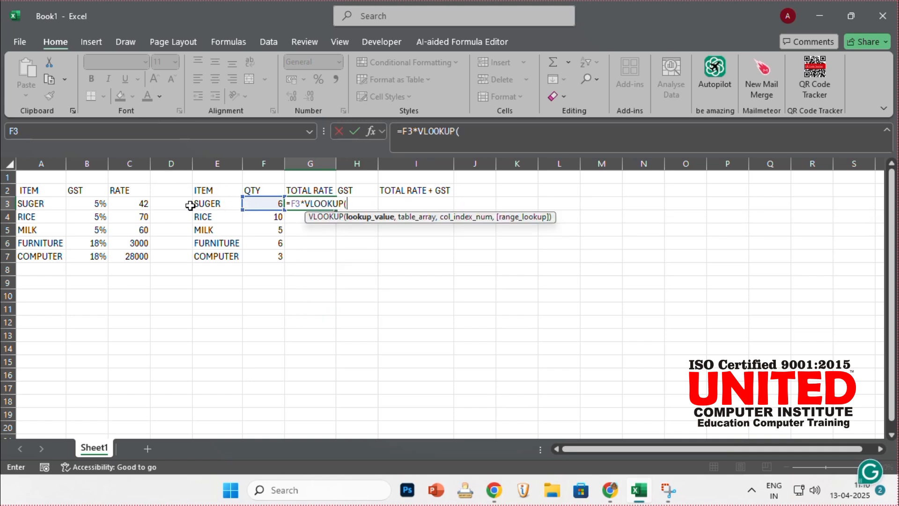
pyautogui.click(205, 204)
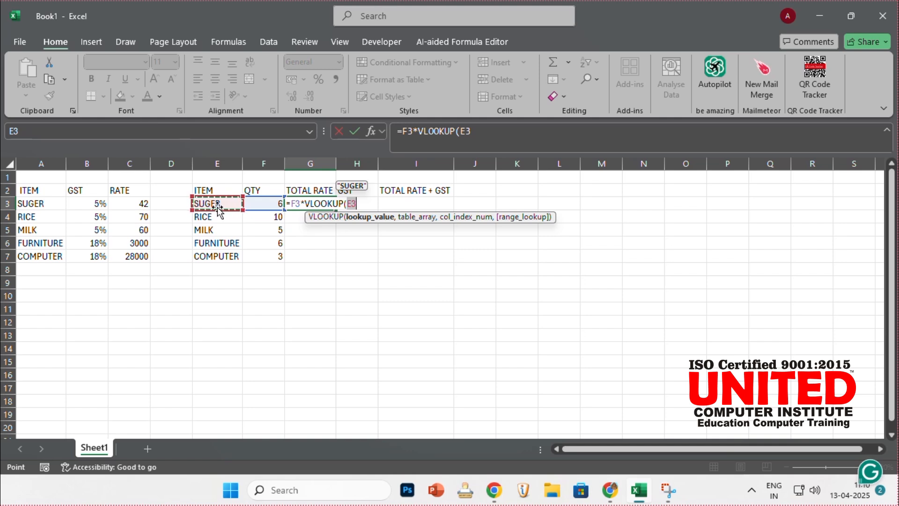
pyautogui.write(',')
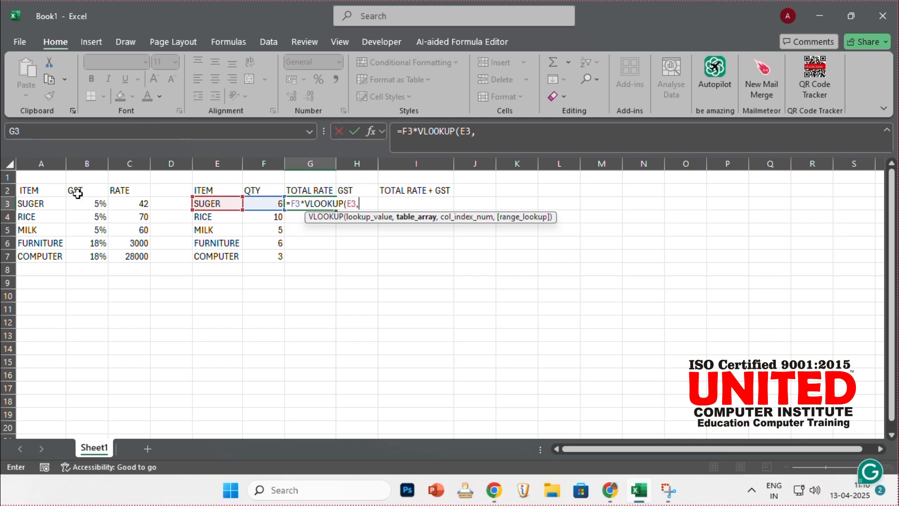
pyautogui.moveTo(29, 189); pyautogui.dragTo(127, 261)
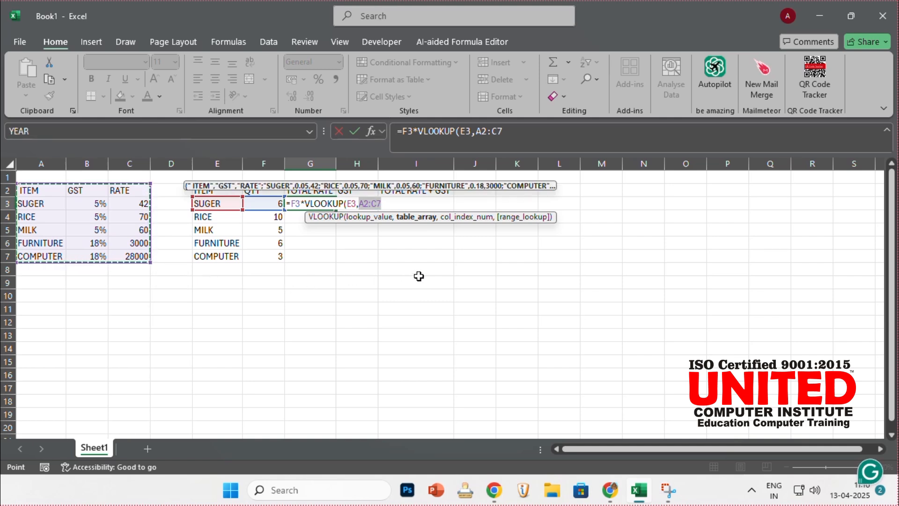
pyautogui.write(',')
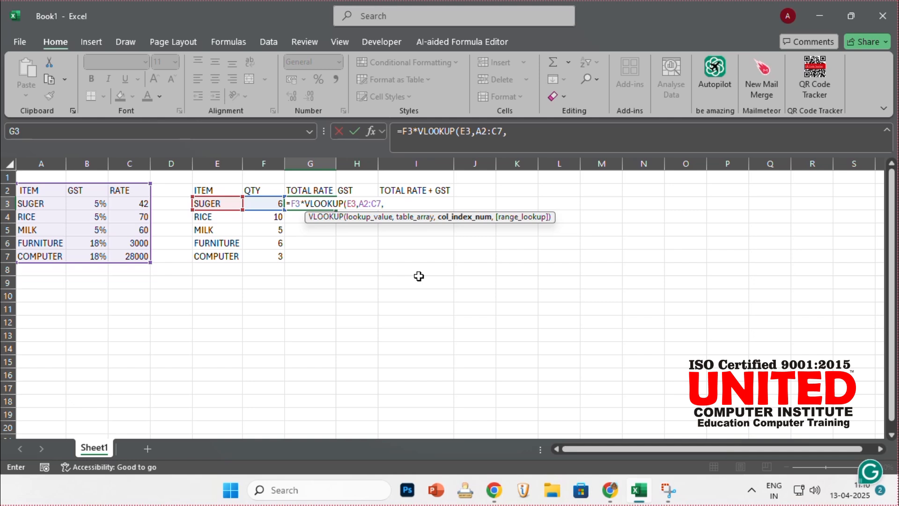
pyautogui.write('3')
pyautogui.write(',0')
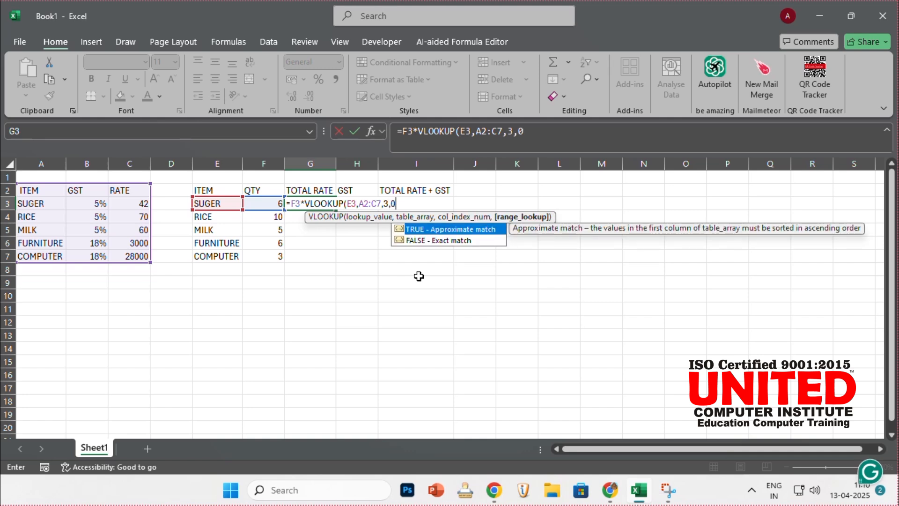
pyautogui.write(')')
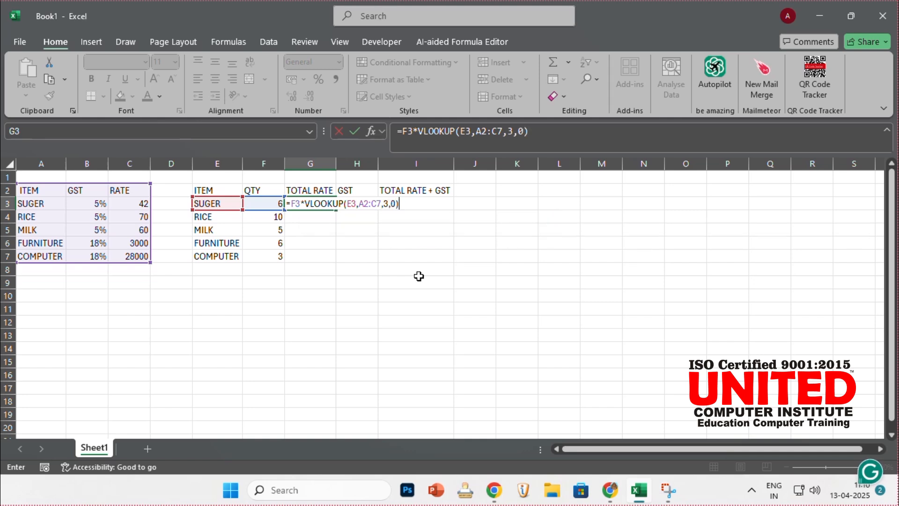
pyautogui.press('Return')
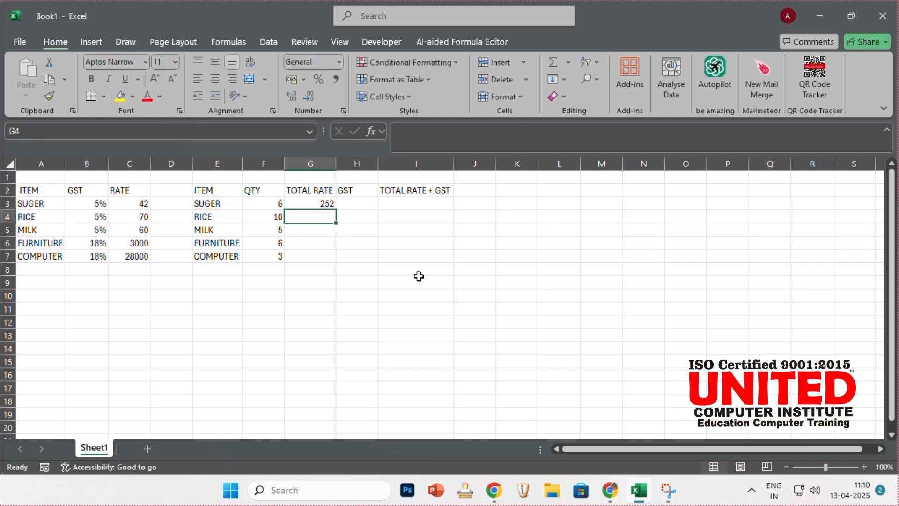
pyautogui.click(330, 204)
pyautogui.moveTo(335, 209); pyautogui.dragTo(341, 262)
# - Try calculating SUGER's GST in H3 with =G3*B3, and clear the cell
pyautogui.click(363, 204)
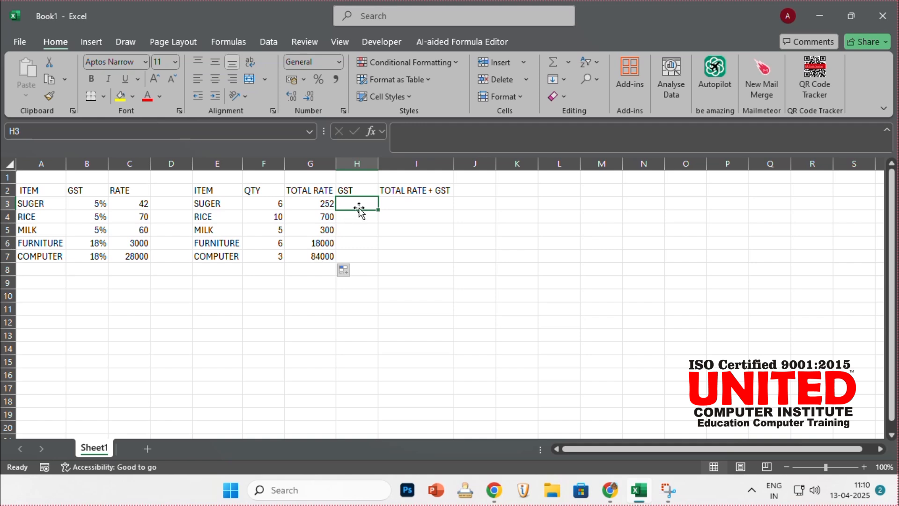
pyautogui.write('=')
pyautogui.press('Left')
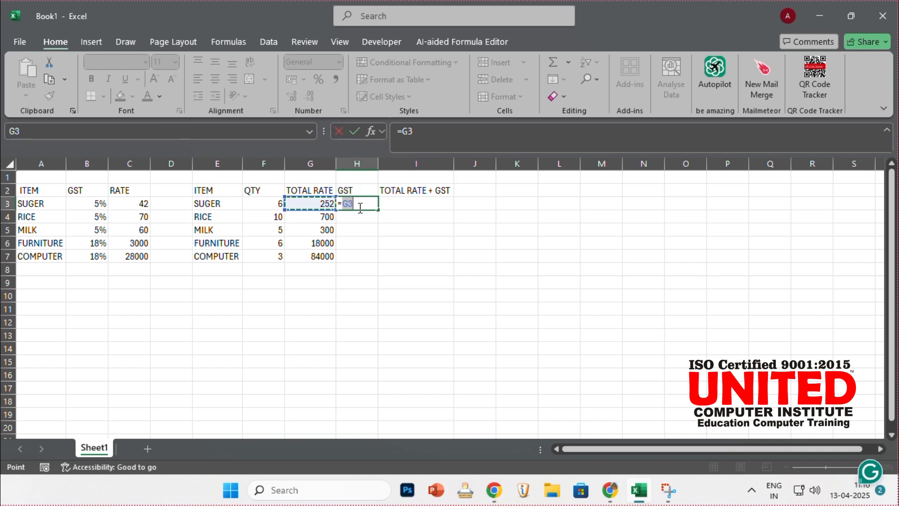
pyautogui.write('*')
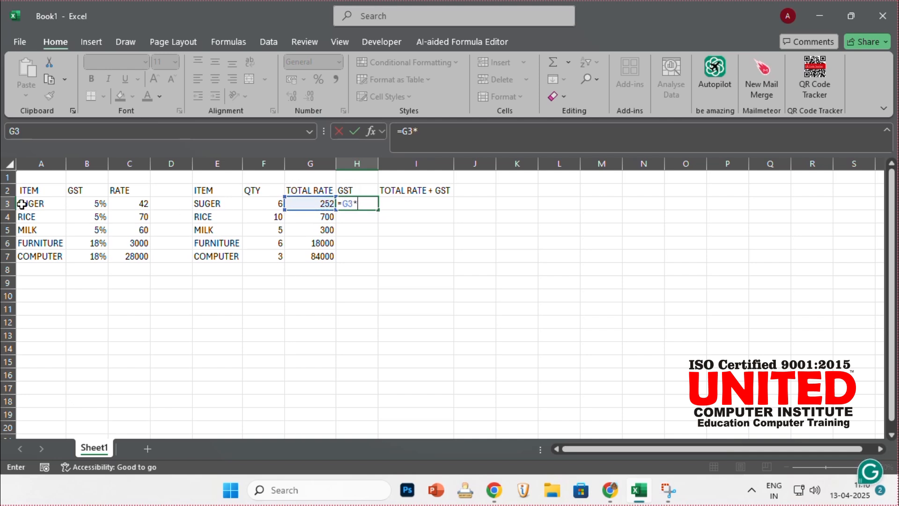
pyautogui.click(85, 204)
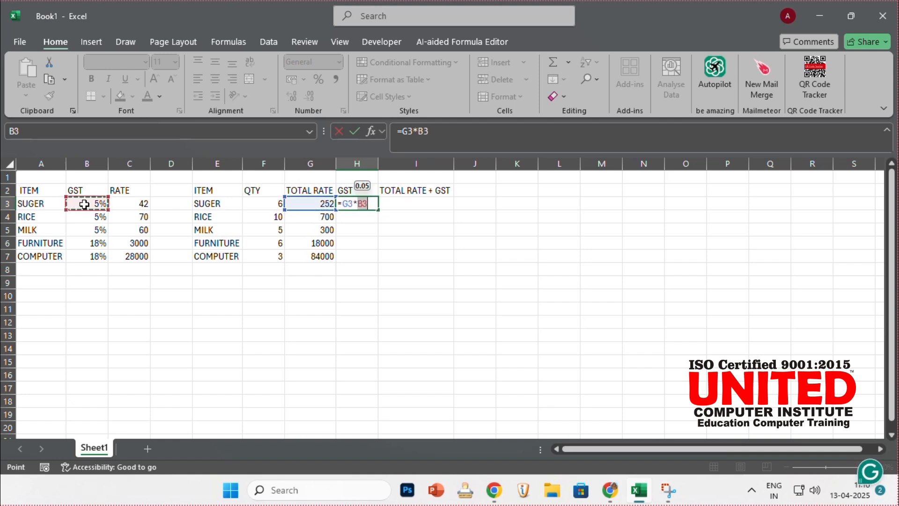
pyautogui.write(')')
pyautogui.press('Return')
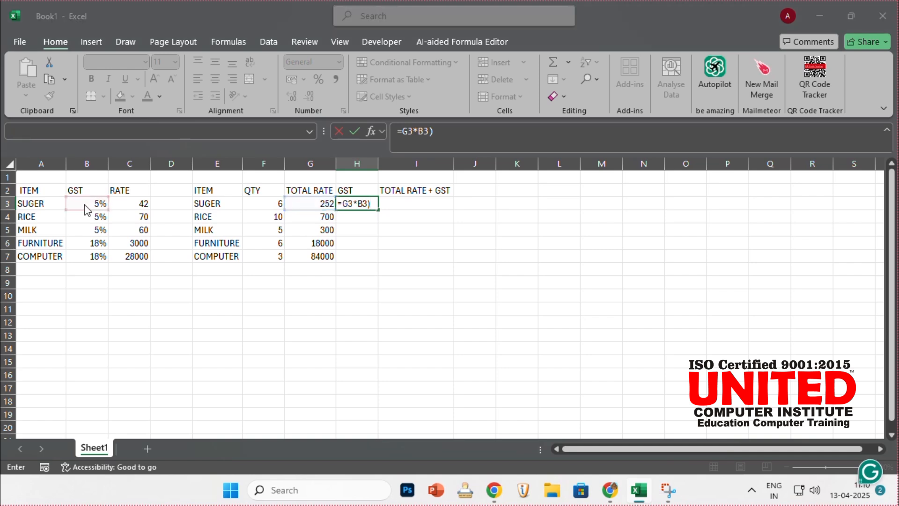
pyautogui.press('Return')
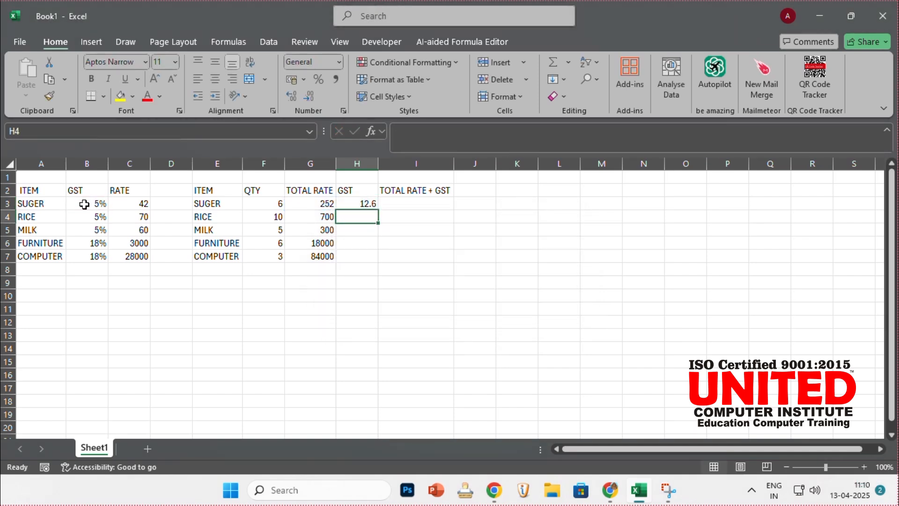
pyautogui.click(374, 200)
pyautogui.press('Delete')
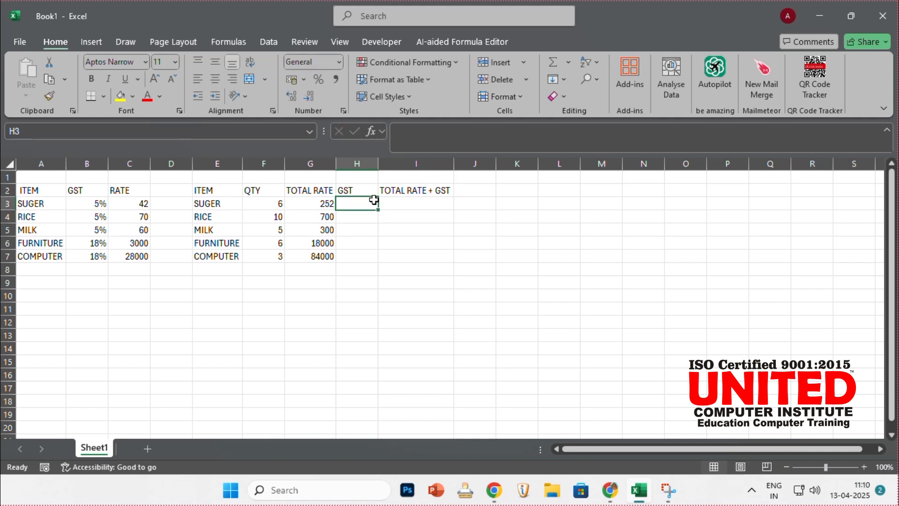
# - Calculate SUGER's GST in H3 with =G3*5% and fill the formula down to H7
pyautogui.write('=')
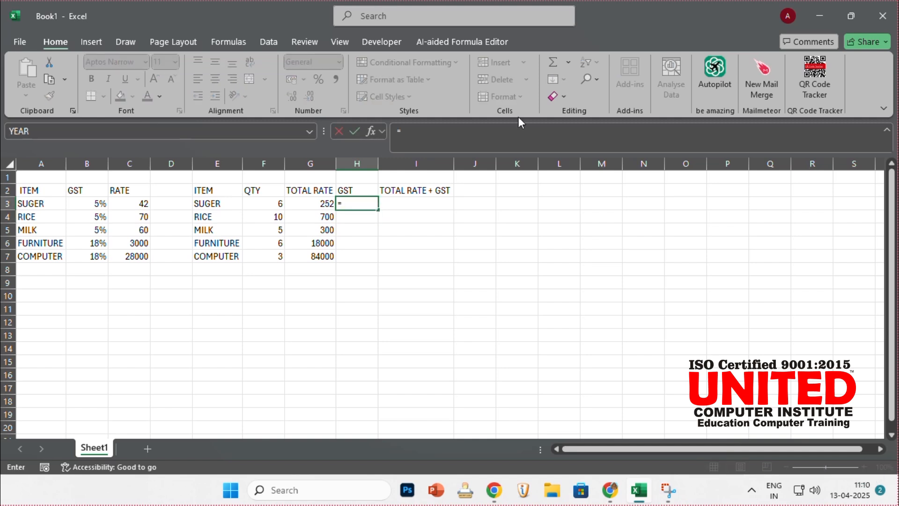
pyautogui.press('Left')
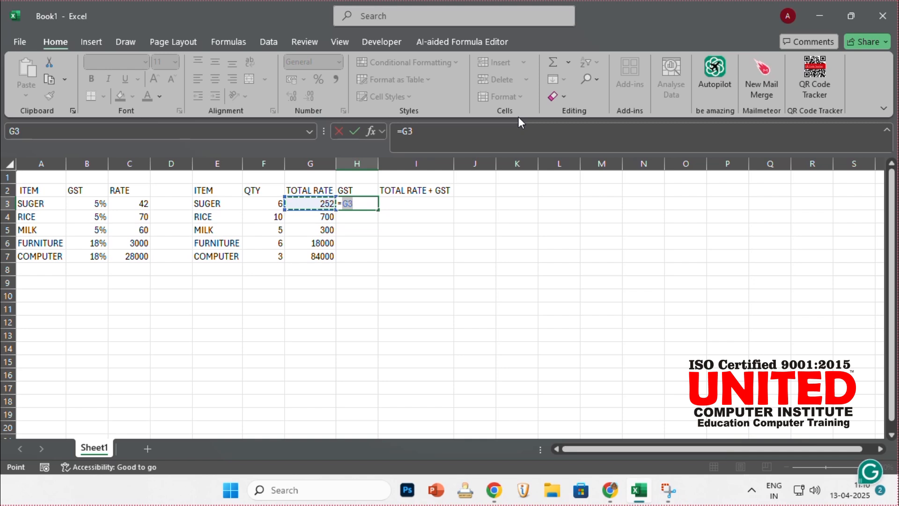
pyautogui.write('*')
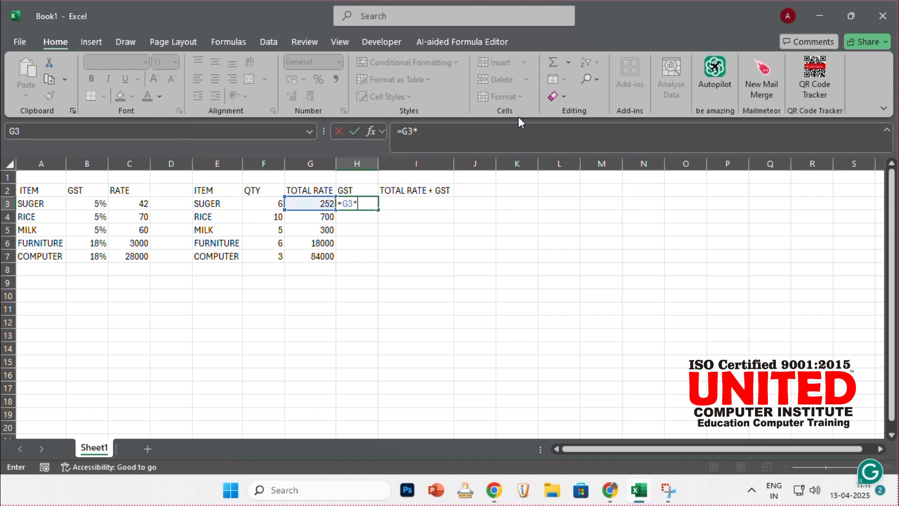
pyautogui.write('5%')
pyautogui.press('Return')
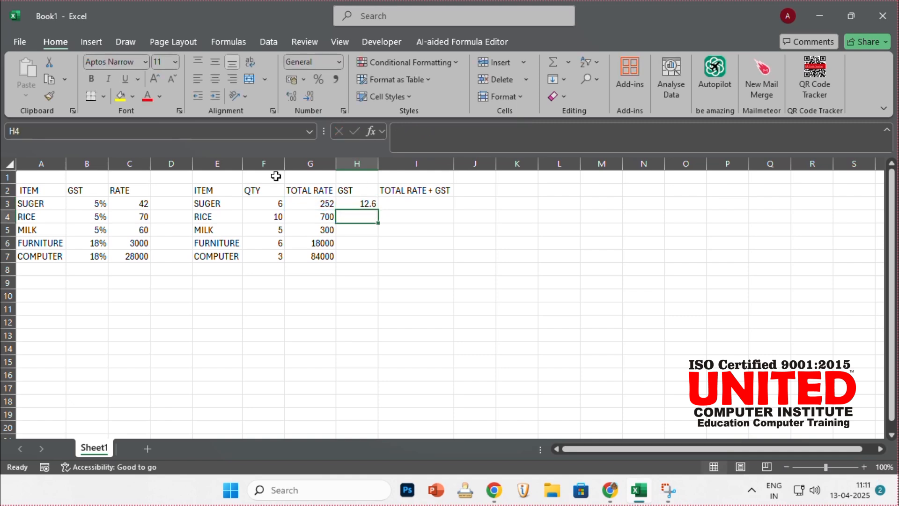
pyautogui.click(351, 203)
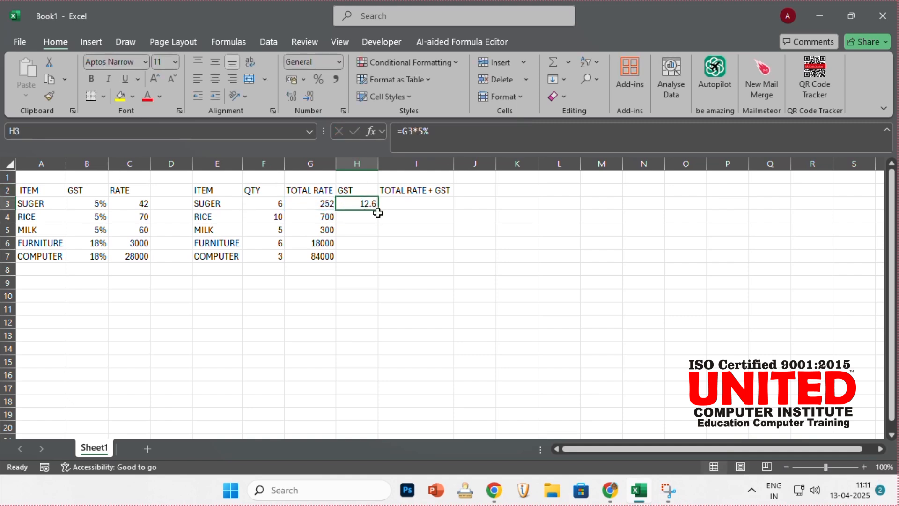
pyautogui.moveTo(379, 212); pyautogui.dragTo(375, 263)
# - Add total rate and GST in I3 with =G3+H3 and fill the formula down to I7
pyautogui.click(399, 207)
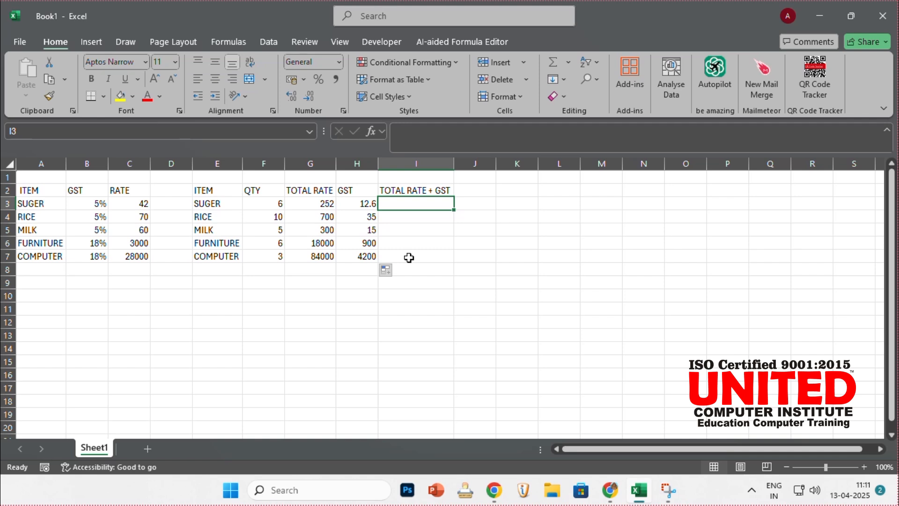
pyautogui.write('=')
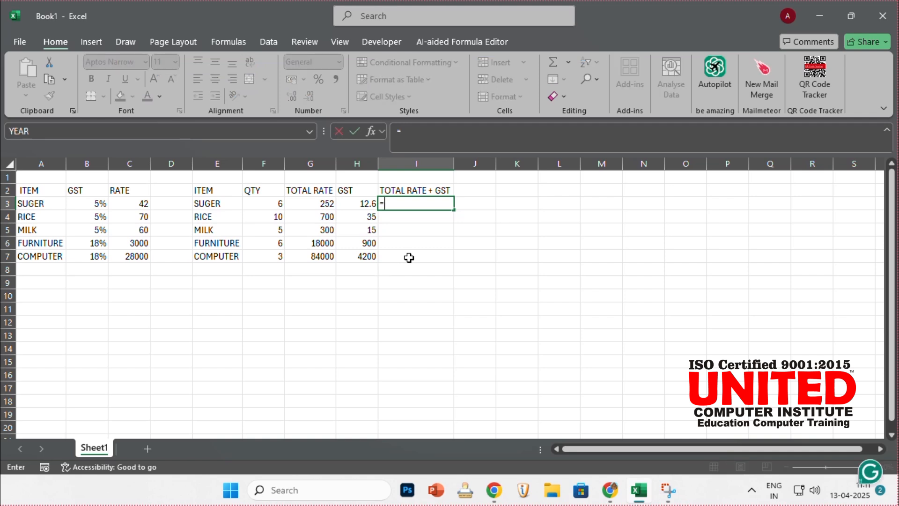
pyautogui.press('Left')
pyautogui.press('Left')
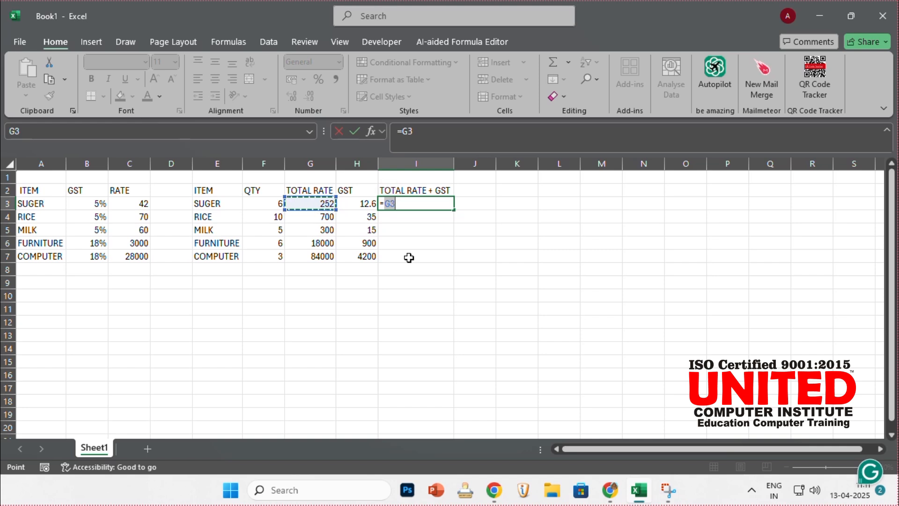
pyautogui.write('+')
pyautogui.press('Left')
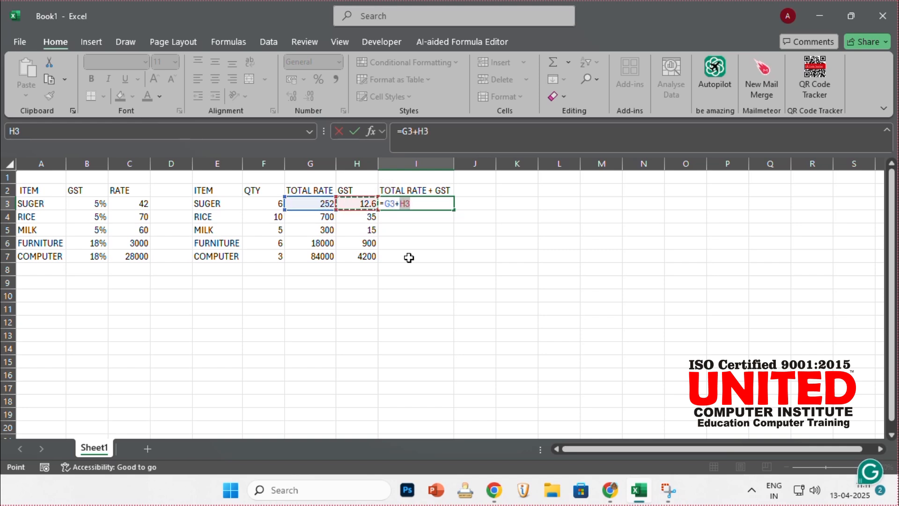
pyautogui.press('Return')
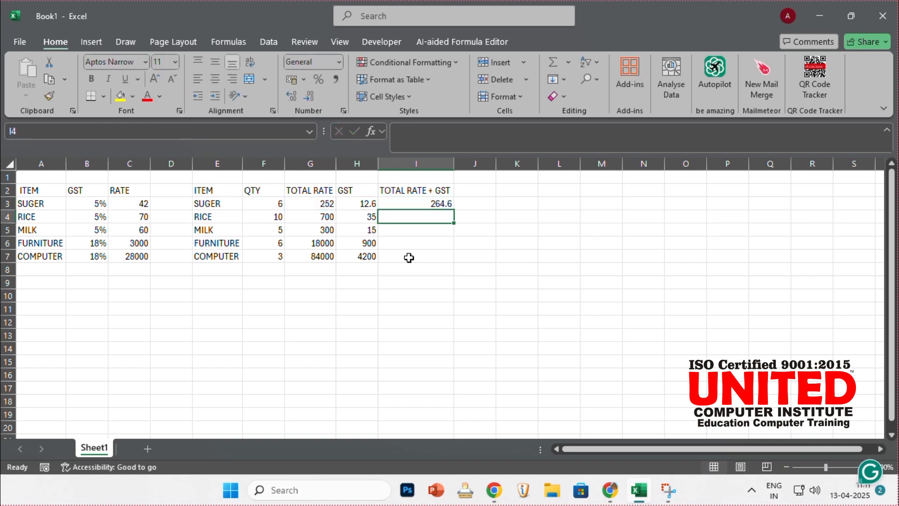
pyautogui.click(397, 206)
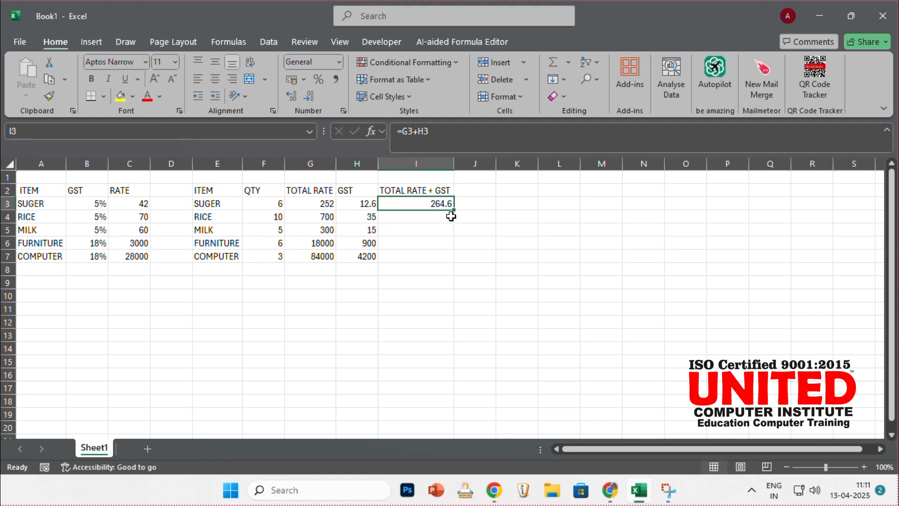
pyautogui.moveTo(454, 214); pyautogui.dragTo(457, 262)
pyautogui.click(350, 304)
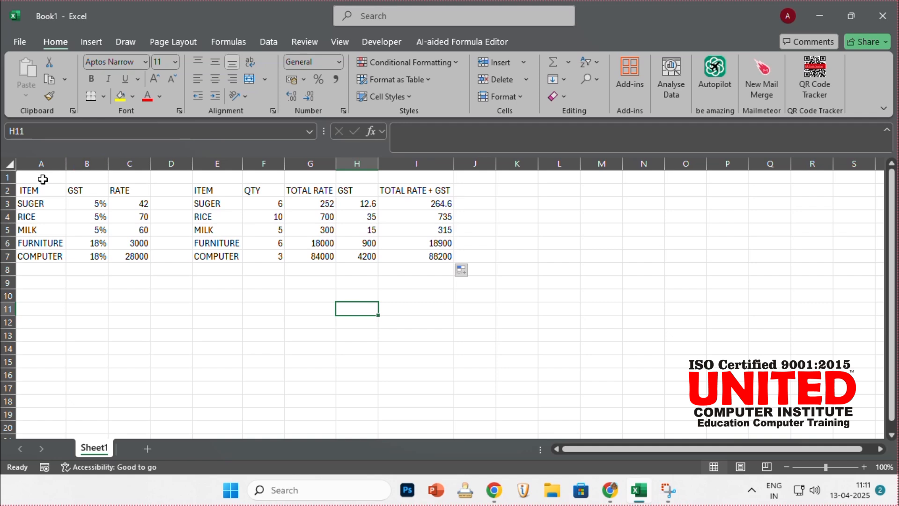
# - Merge and centre cells A1 to I1 and enter the title "G.S.T ( Goods Service Tax )"
pyautogui.moveTo(42, 179); pyautogui.dragTo(422, 180)
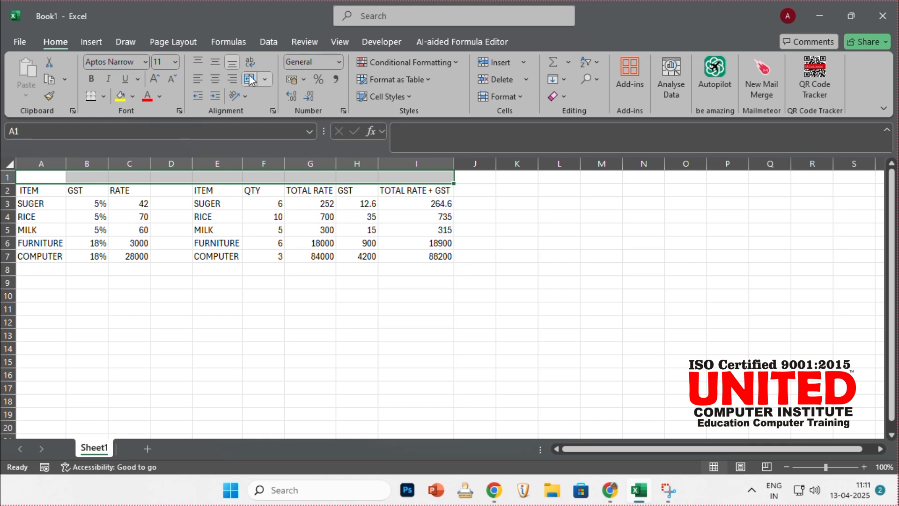
pyautogui.click(249, 80)
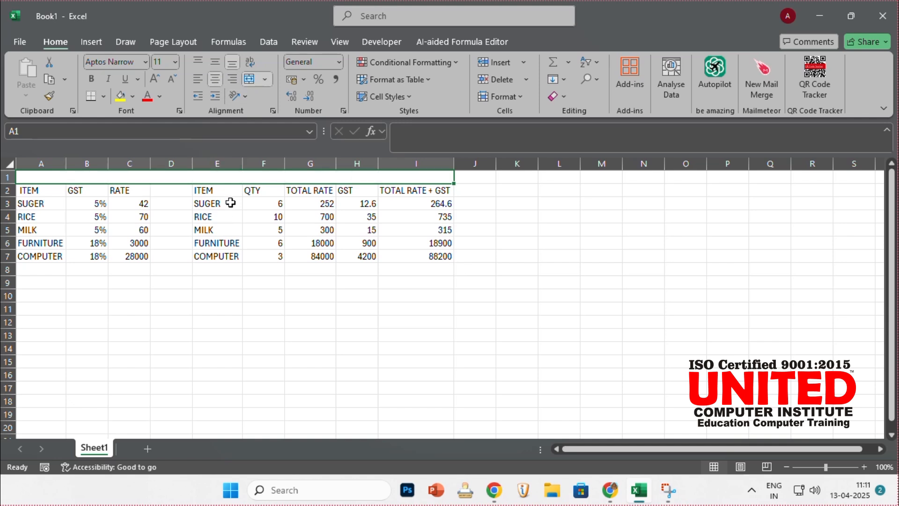
pyautogui.write('G')
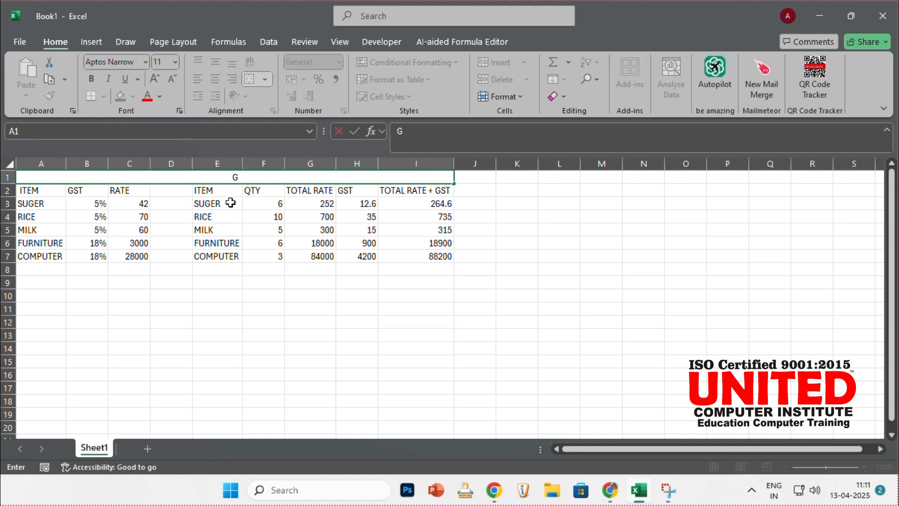
pyautogui.write('.S.TB')
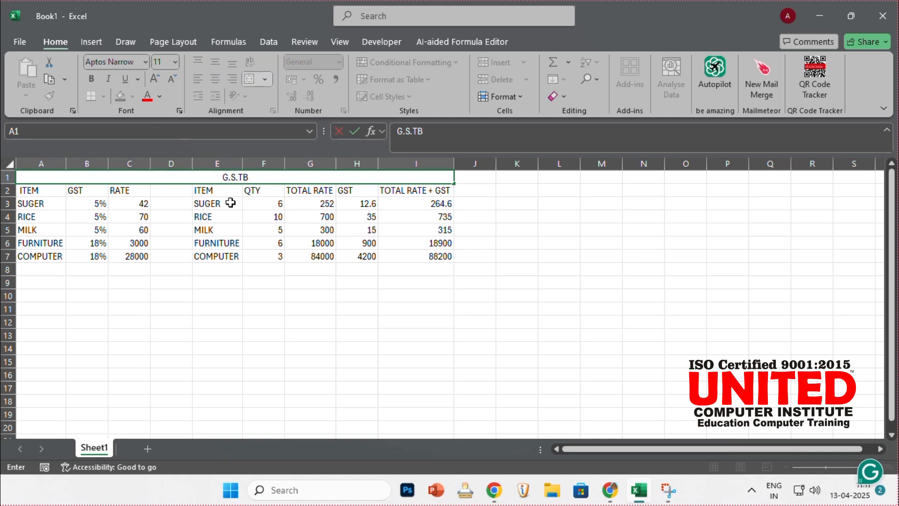
pyautogui.press('BackSpace')
pyautogui.write('( Goods')
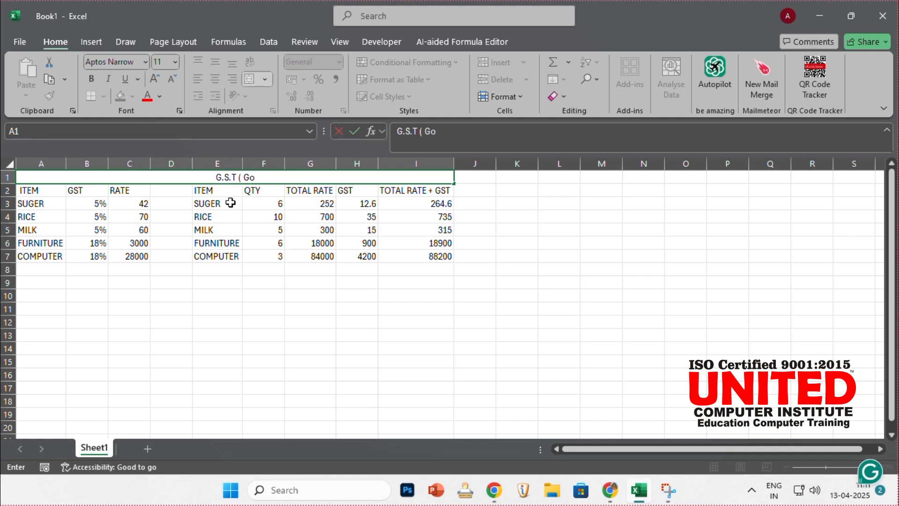
pyautogui.write('Service')
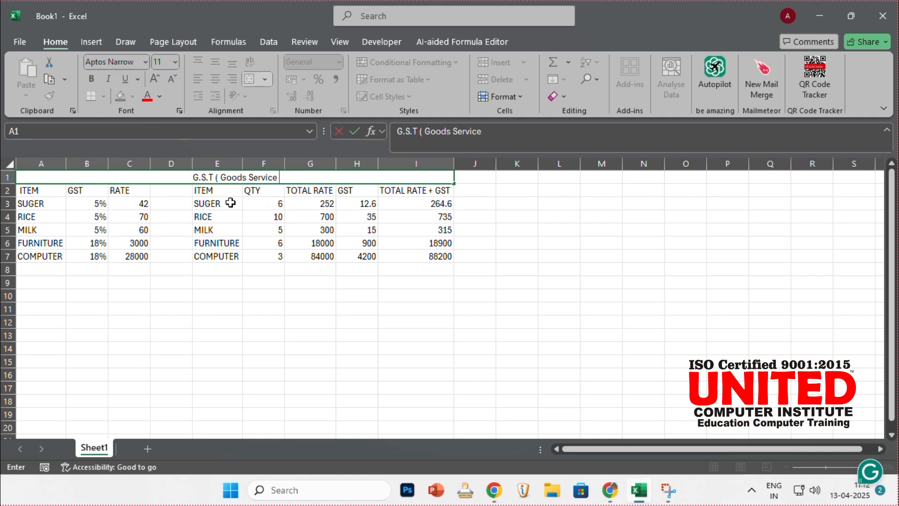
pyautogui.write(' Tax )')
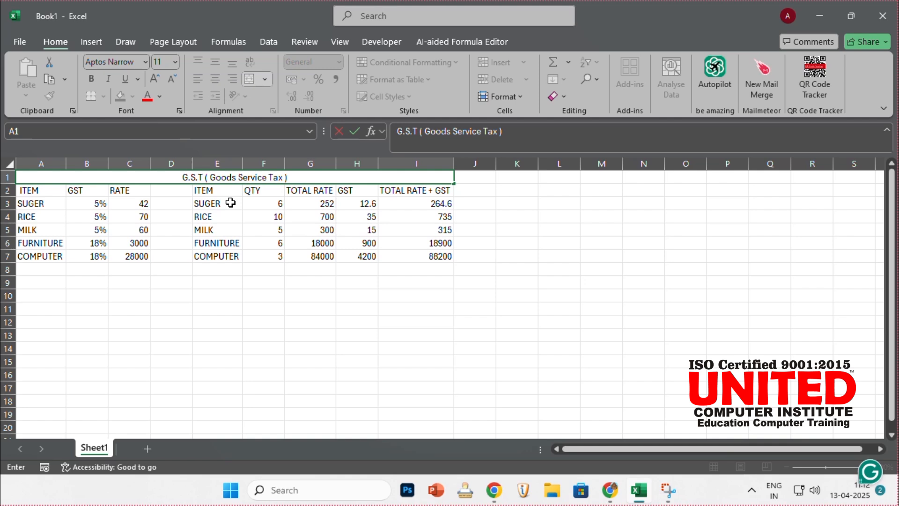
pyautogui.click(141, 271)
# - Enlarge the title in row 1 to font size 16 and make it bold
pyautogui.click(174, 172)
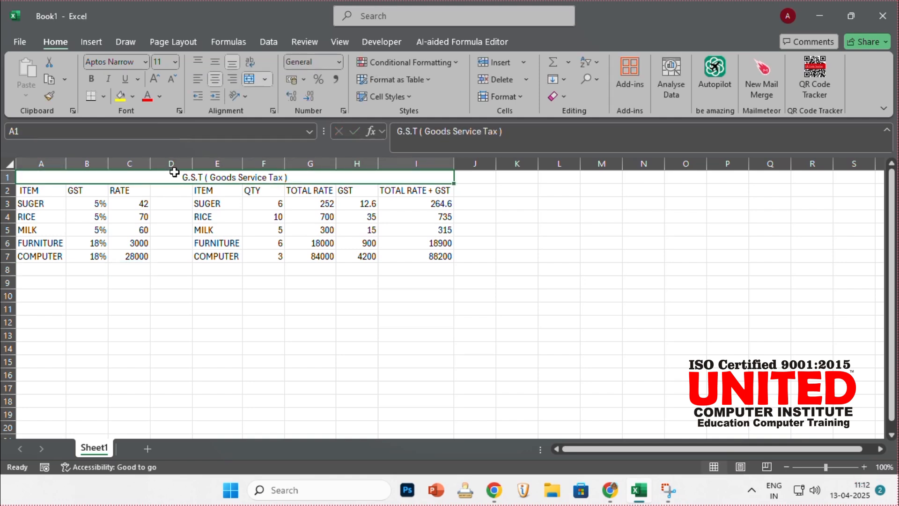
pyautogui.click(154, 76)
pyautogui.click(154, 76)
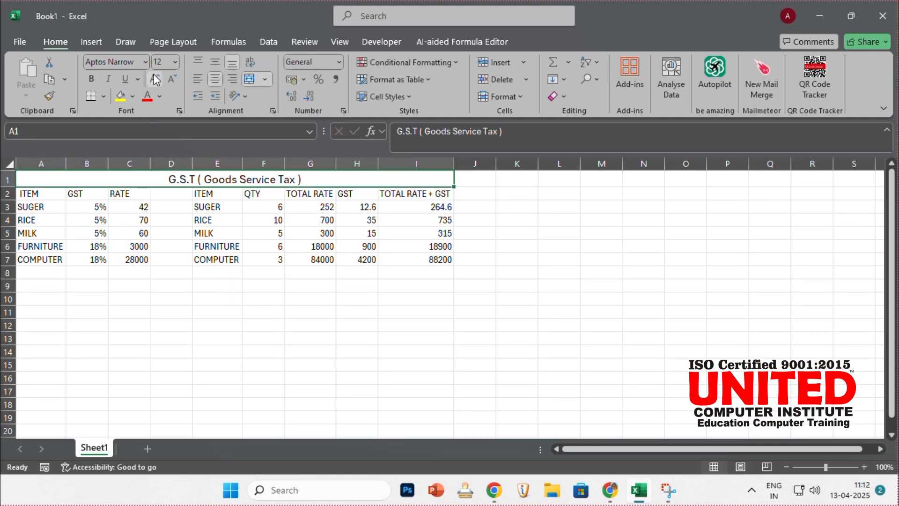
pyautogui.click(154, 75)
pyautogui.click(91, 79)
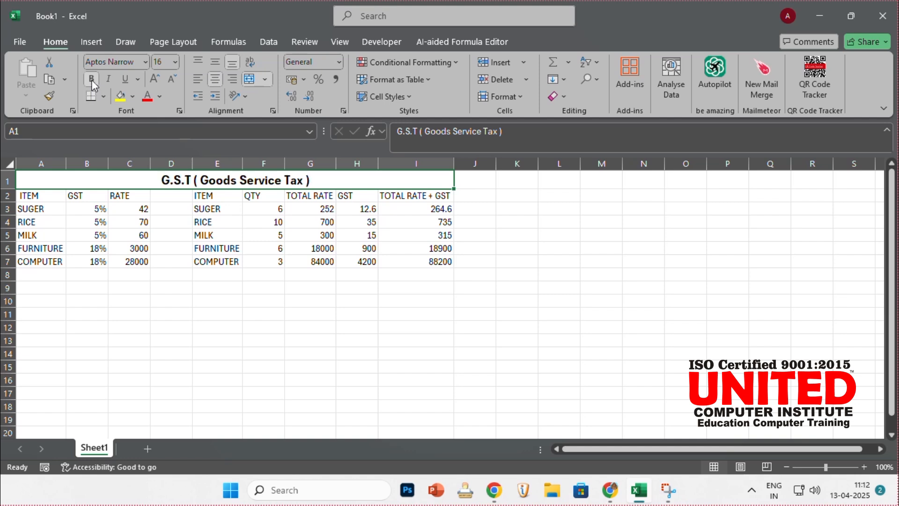
# - Apply all borders to the title and both tables in A1 to I7
pyautogui.moveTo(147, 181); pyautogui.dragTo(146, 259)
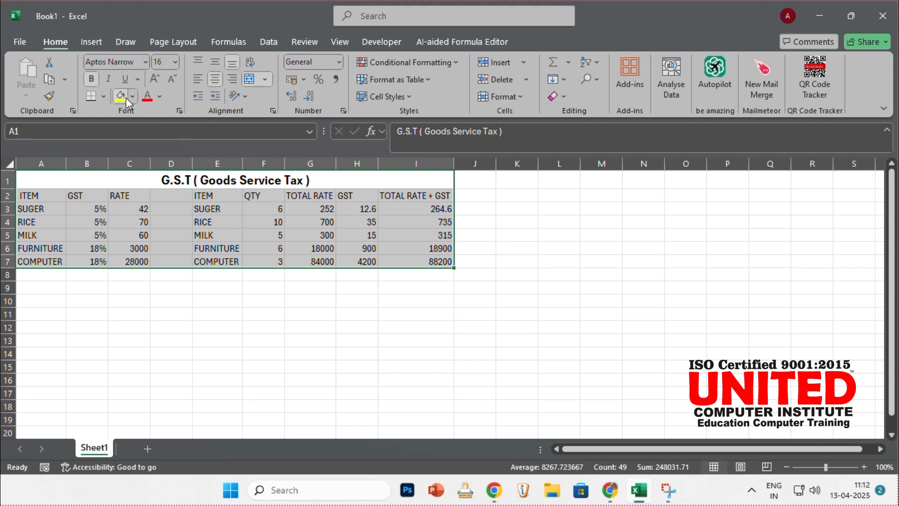
pyautogui.click(104, 96)
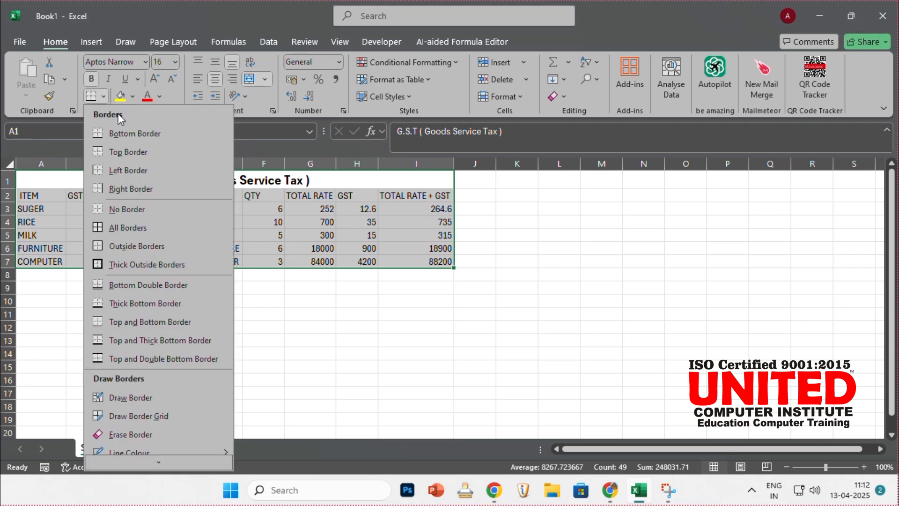
pyautogui.click(146, 229)
pyautogui.click(159, 283)
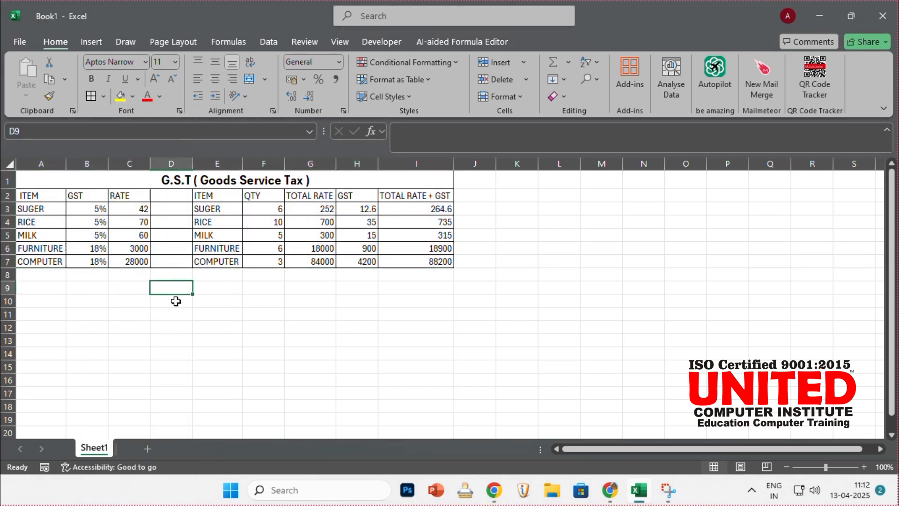